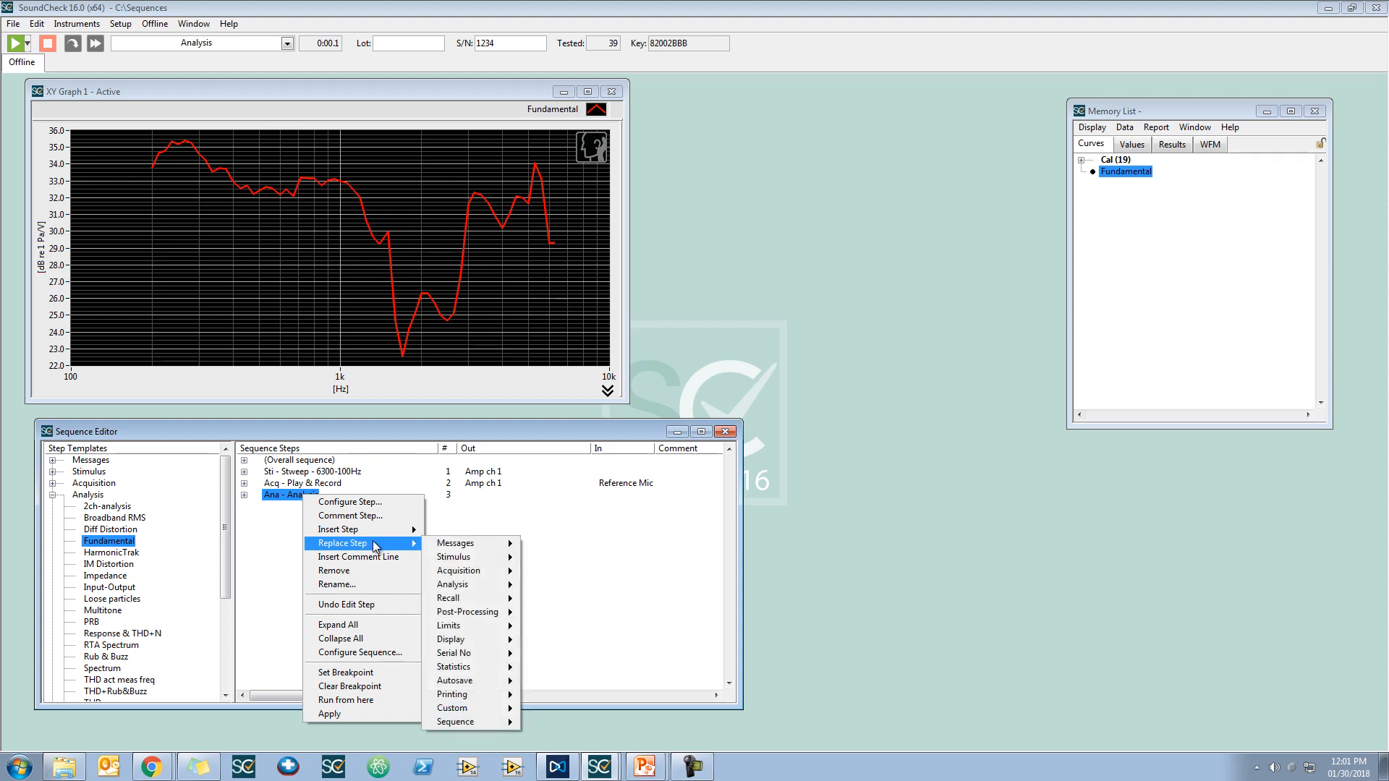
Step: Replace the sequence's existing analysis step with the THD analysis template, open its settings, and move them clear of the graph
{"action": "mouse_move", "coordinate": [463, 585]}
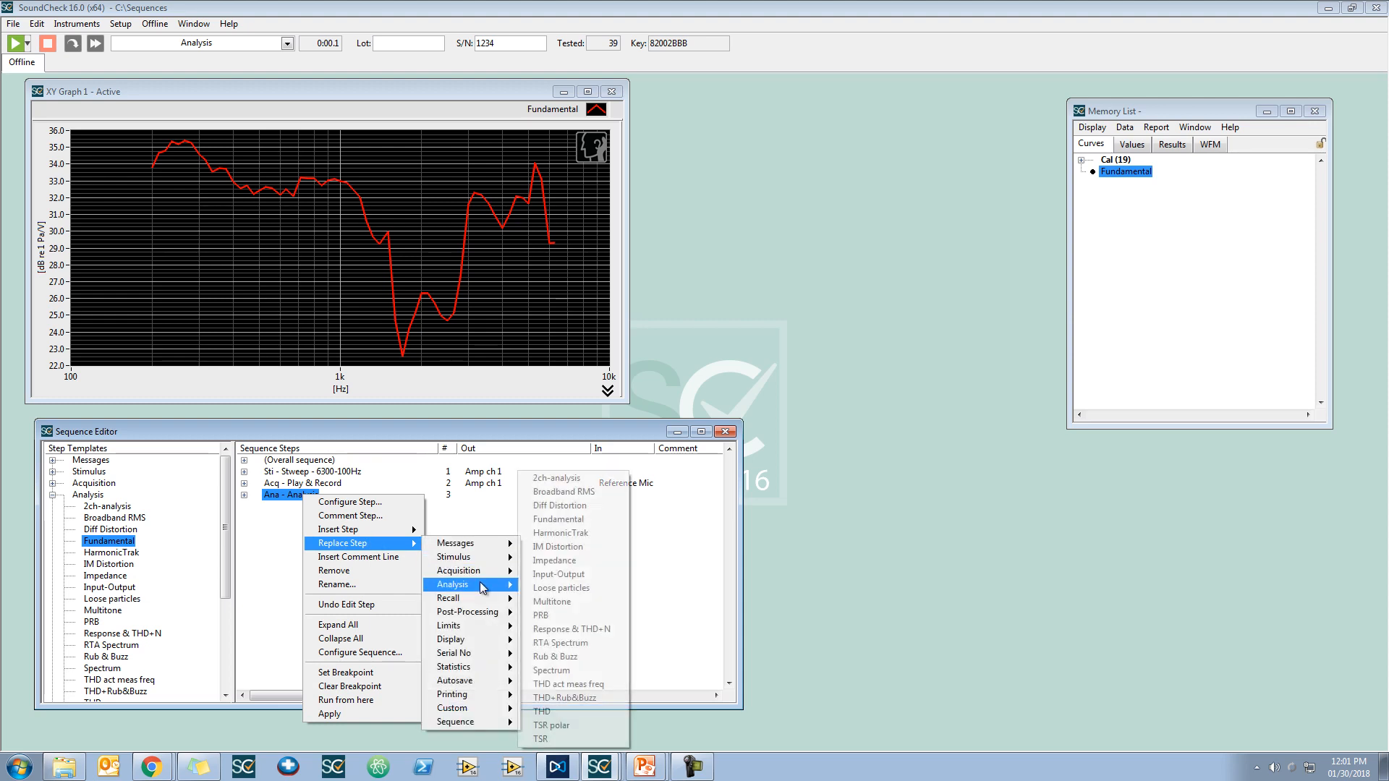
{"action": "left_click", "coordinate": [579, 711]}
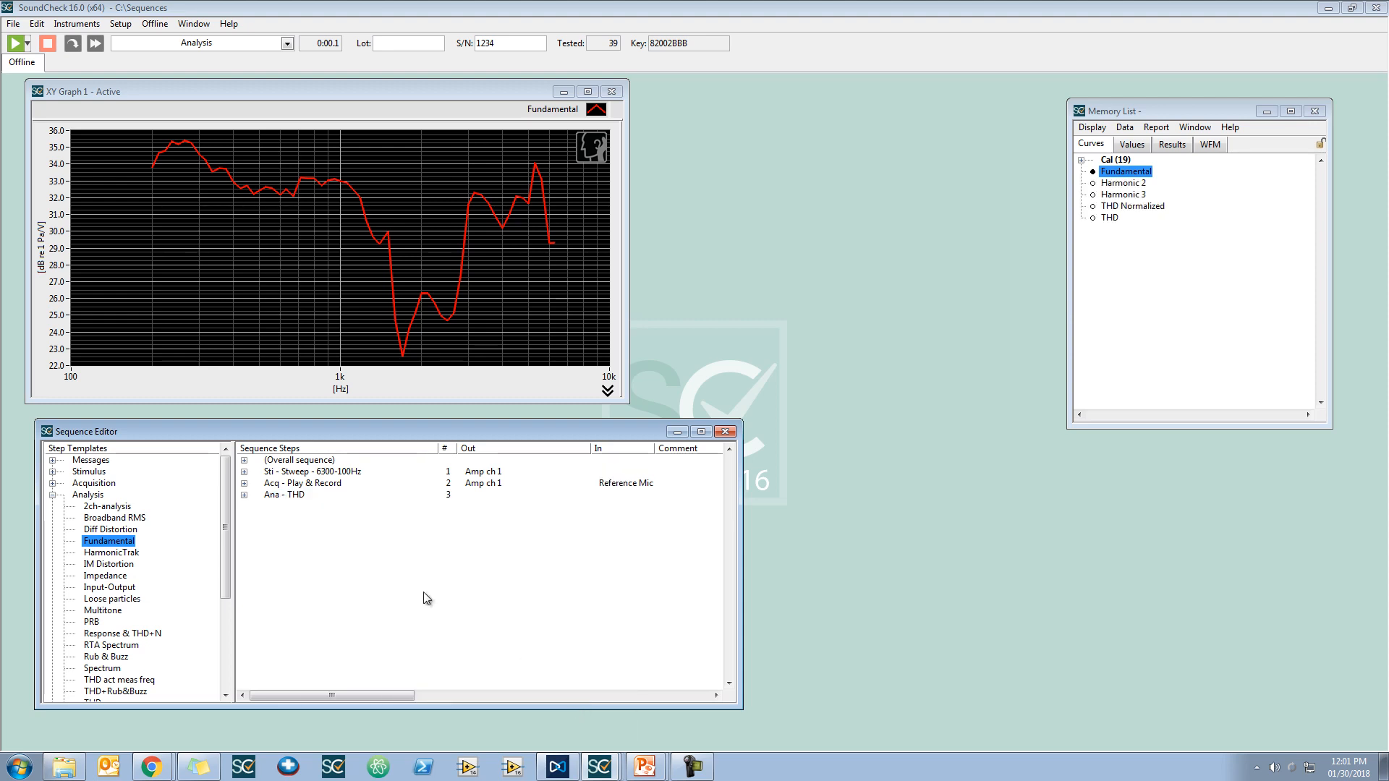
{"action": "double_click", "coordinate": [311, 499]}
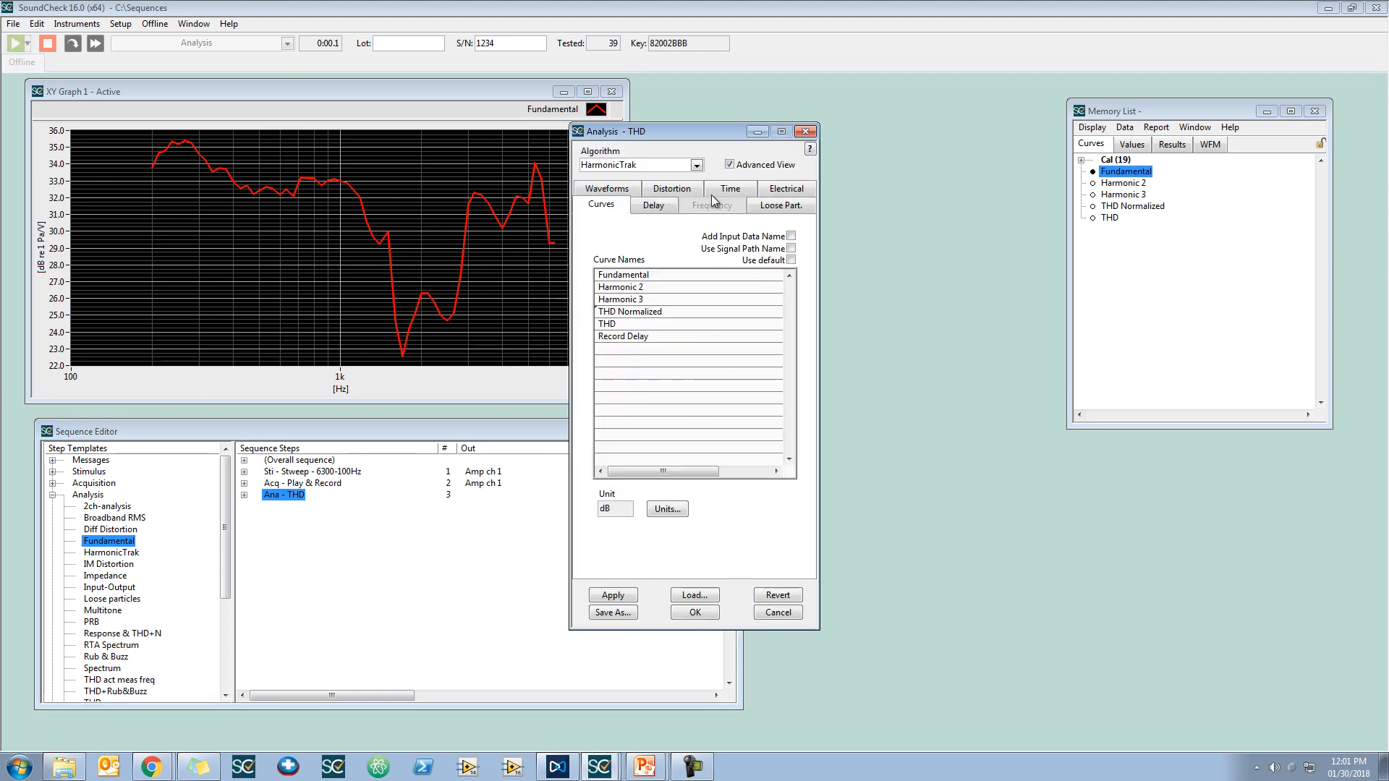
{"action": "left_click_drag", "start_coordinate": [688, 131], "coordinate": [879, 123]}
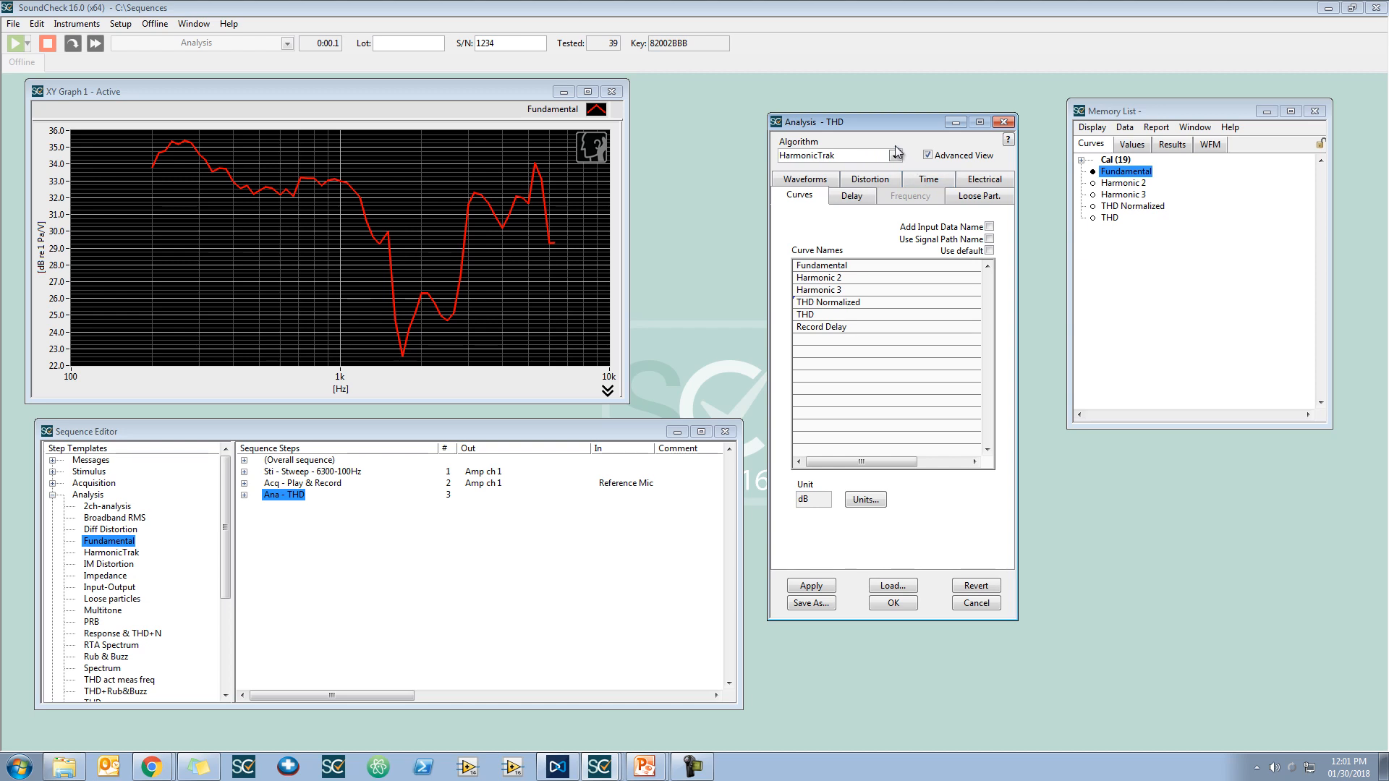
Step: Try the Heterodyne, HarmonicTrak and FFT Spectrum algorithms on the THD analysis, and revert its settings
{"action": "left_click", "coordinate": [896, 154]}
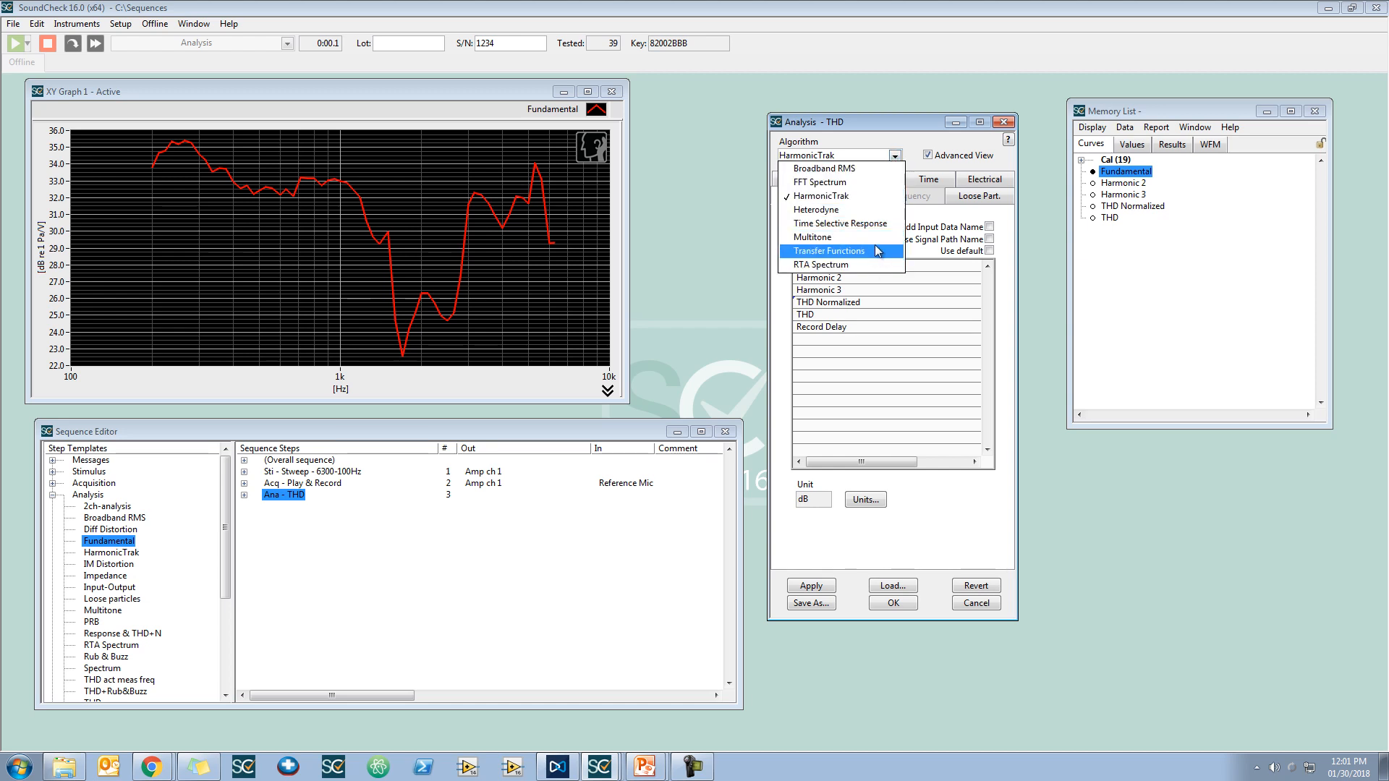
{"action": "left_click", "coordinate": [883, 210]}
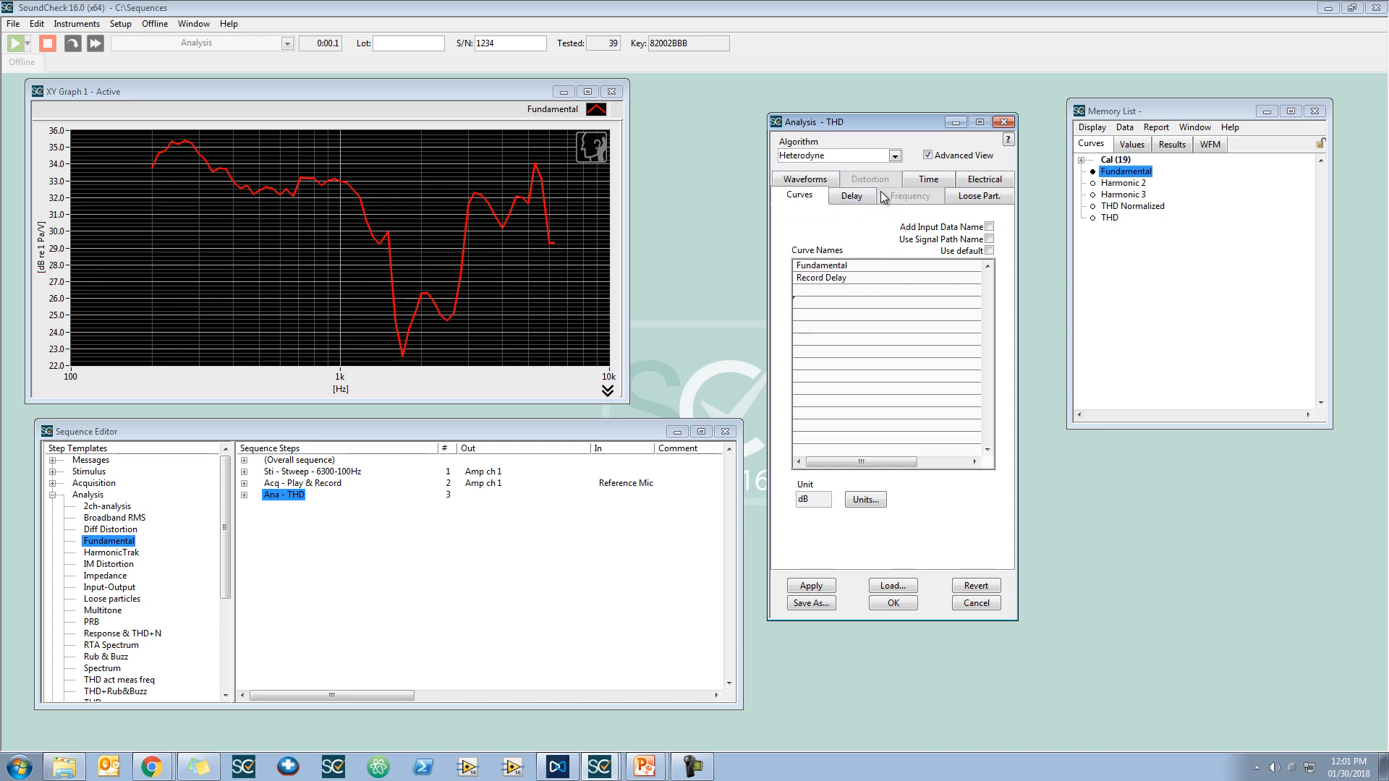
{"action": "left_click", "coordinate": [884, 157]}
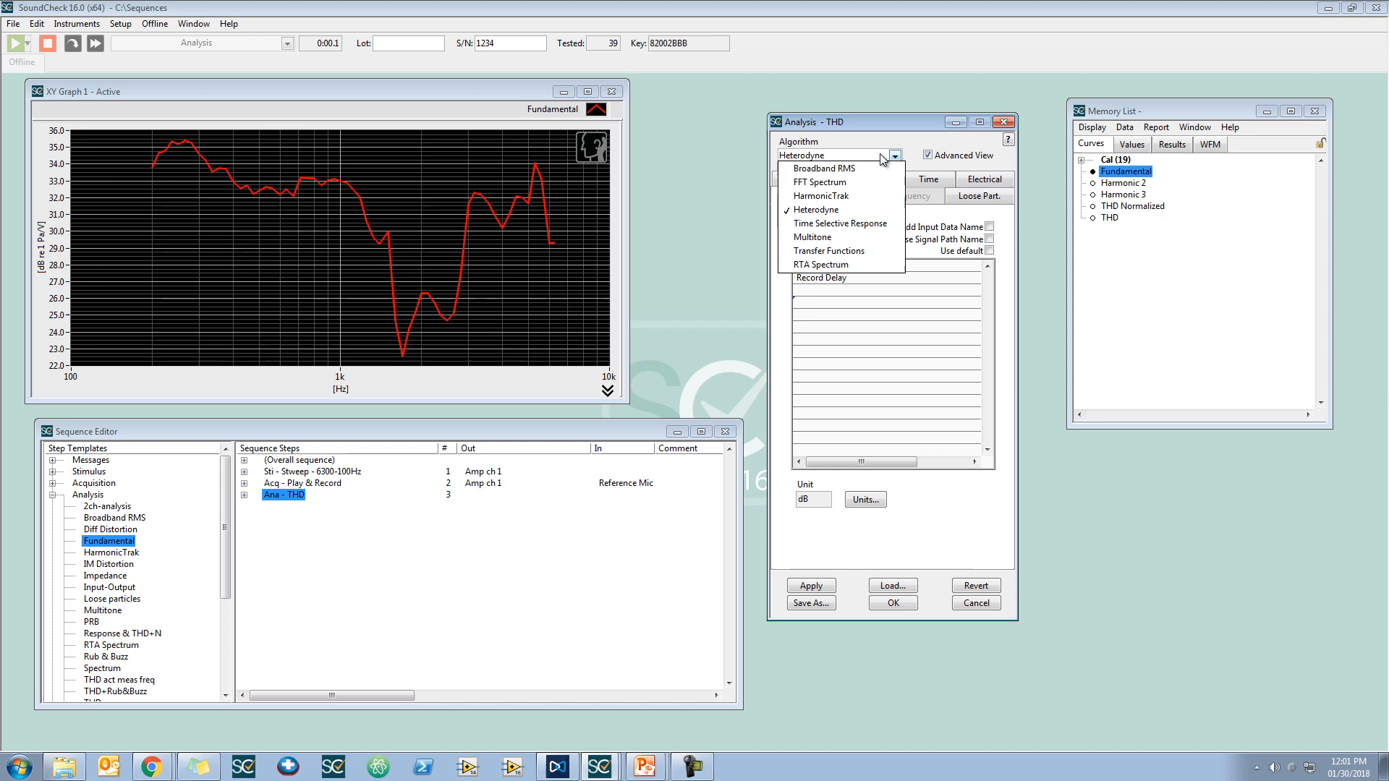
{"action": "left_click", "coordinate": [881, 199]}
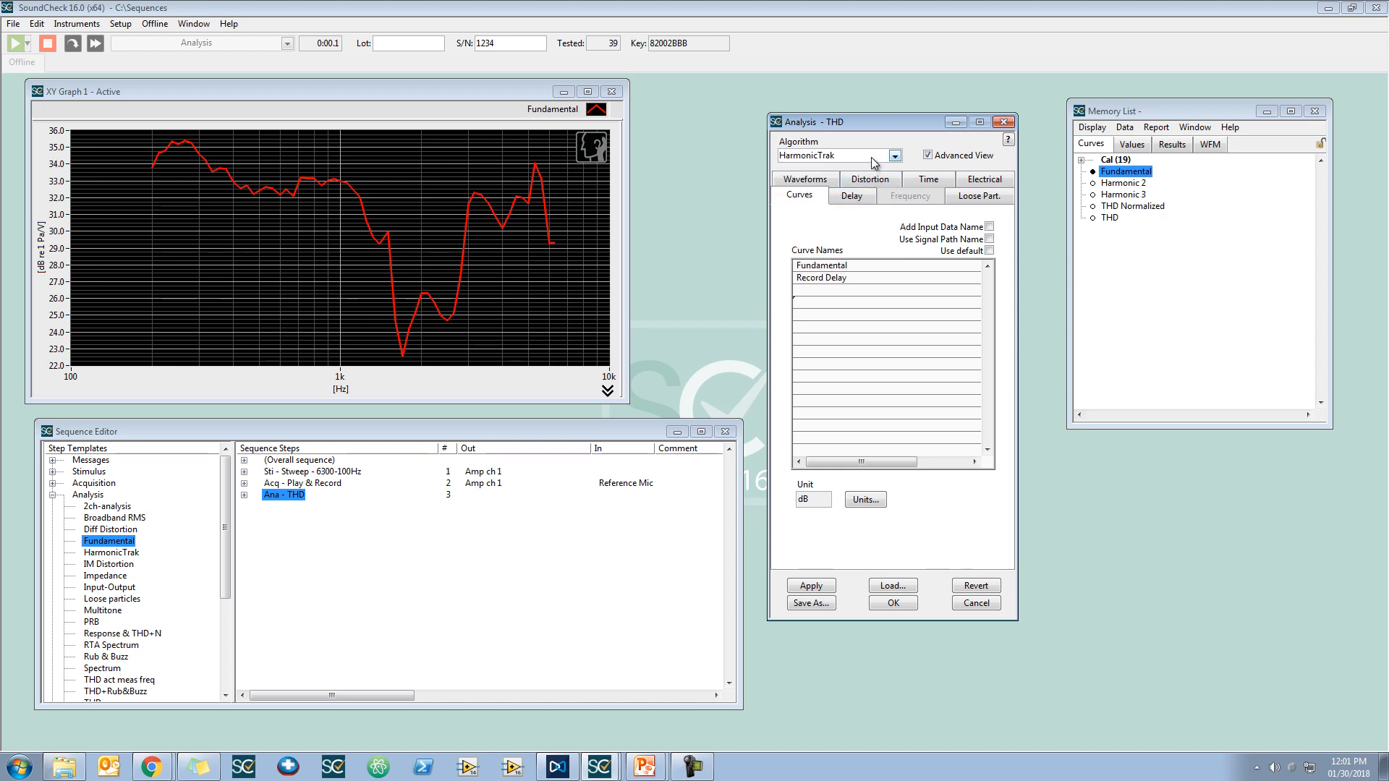
{"action": "left_click", "coordinate": [879, 157]}
{"action": "left_click", "coordinate": [872, 184]}
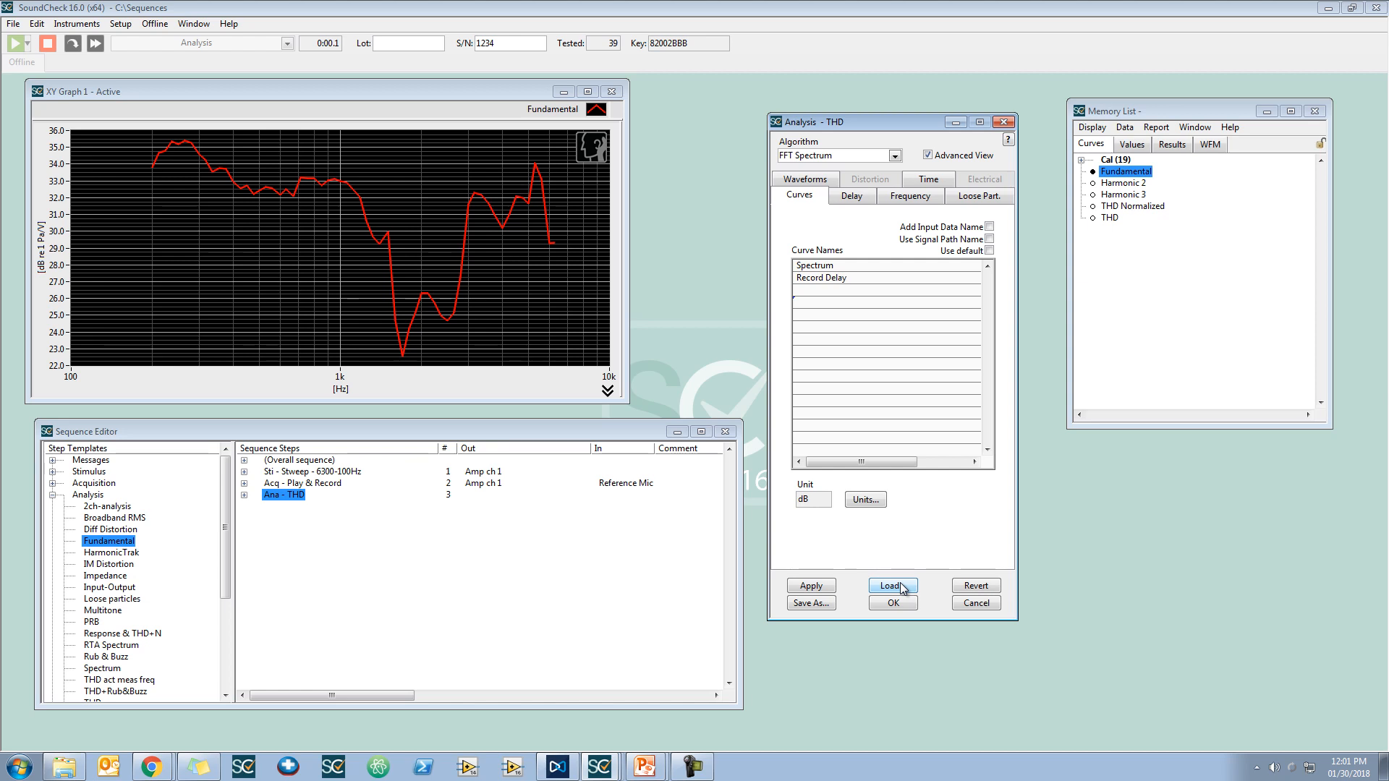
{"action": "left_click", "coordinate": [988, 587]}
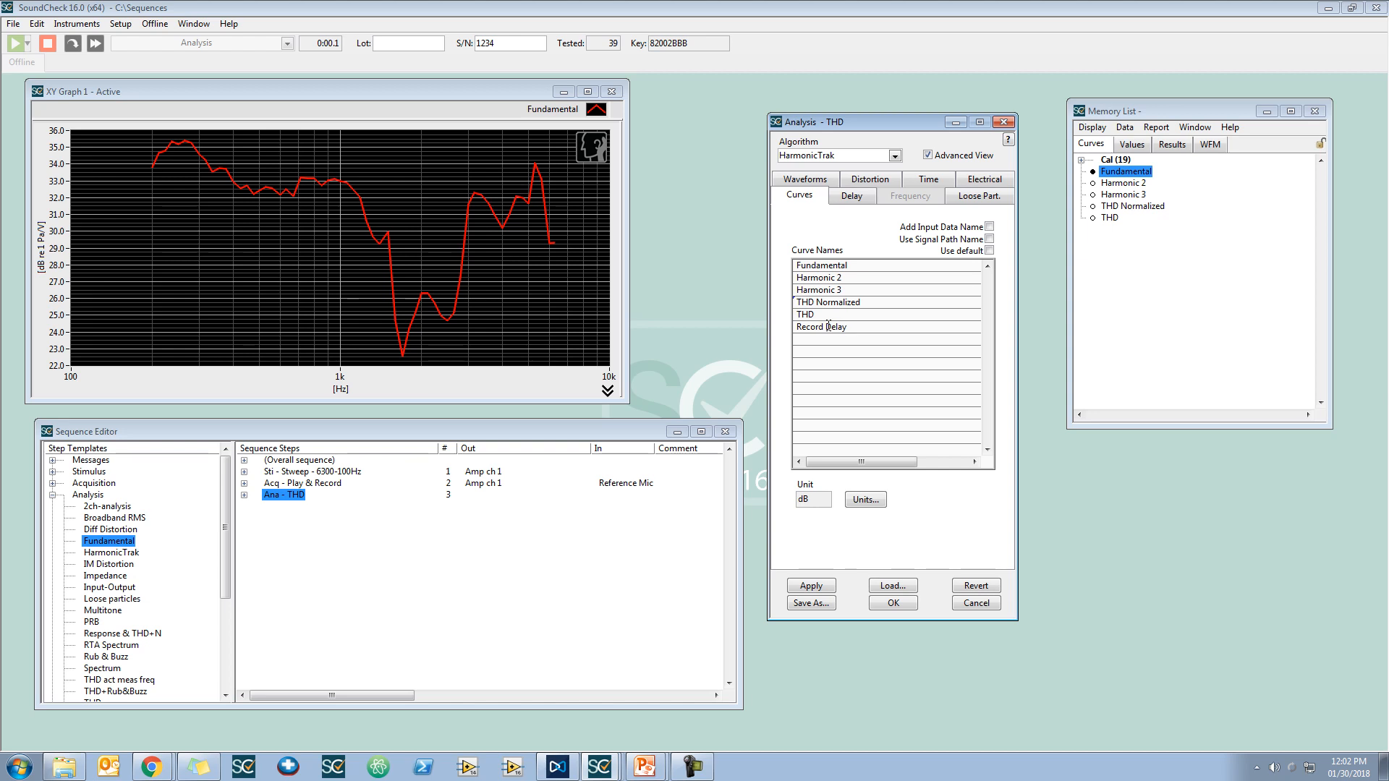
Step: Check the values in the Memory List, return to its curves, and apply the THD analysis
{"action": "left_click", "coordinate": [1133, 144]}
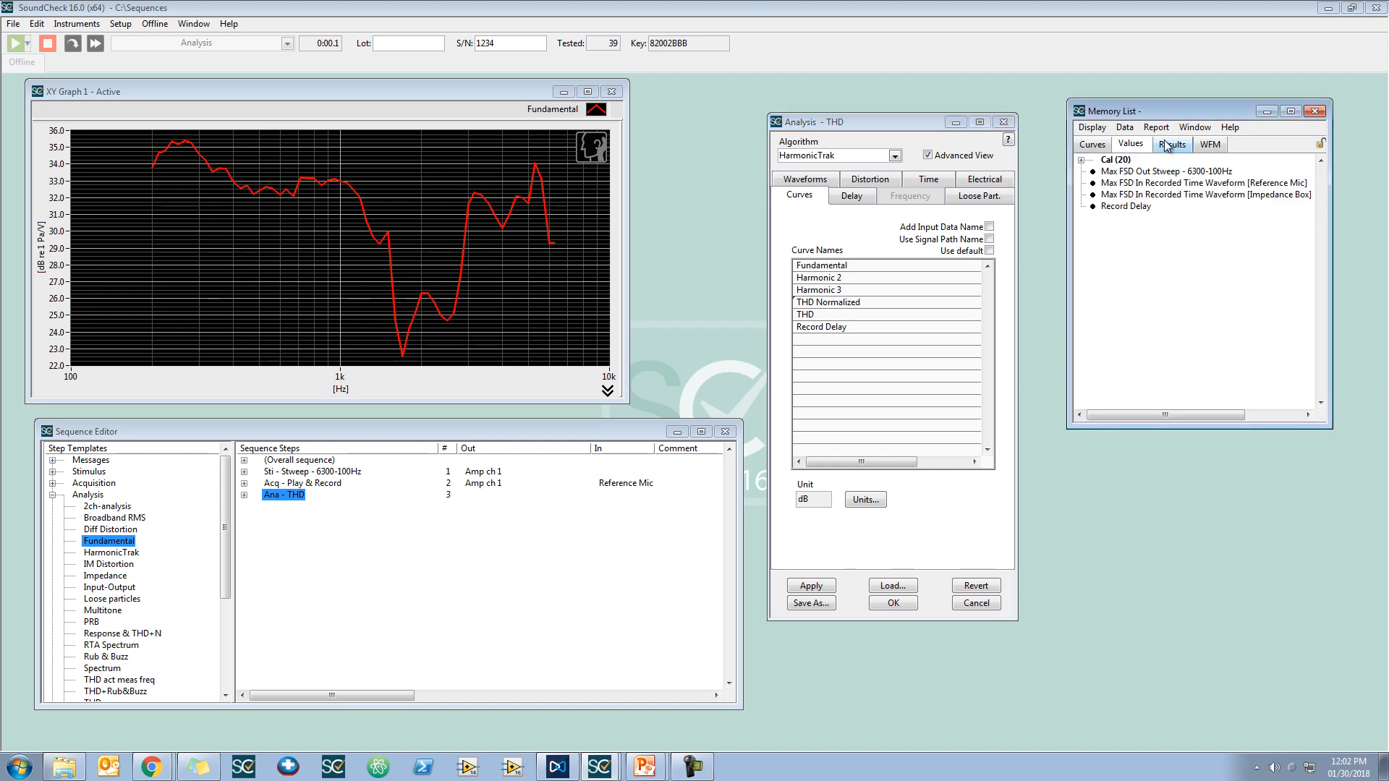
{"action": "left_click", "coordinate": [1105, 146]}
{"action": "left_click", "coordinate": [935, 540]}
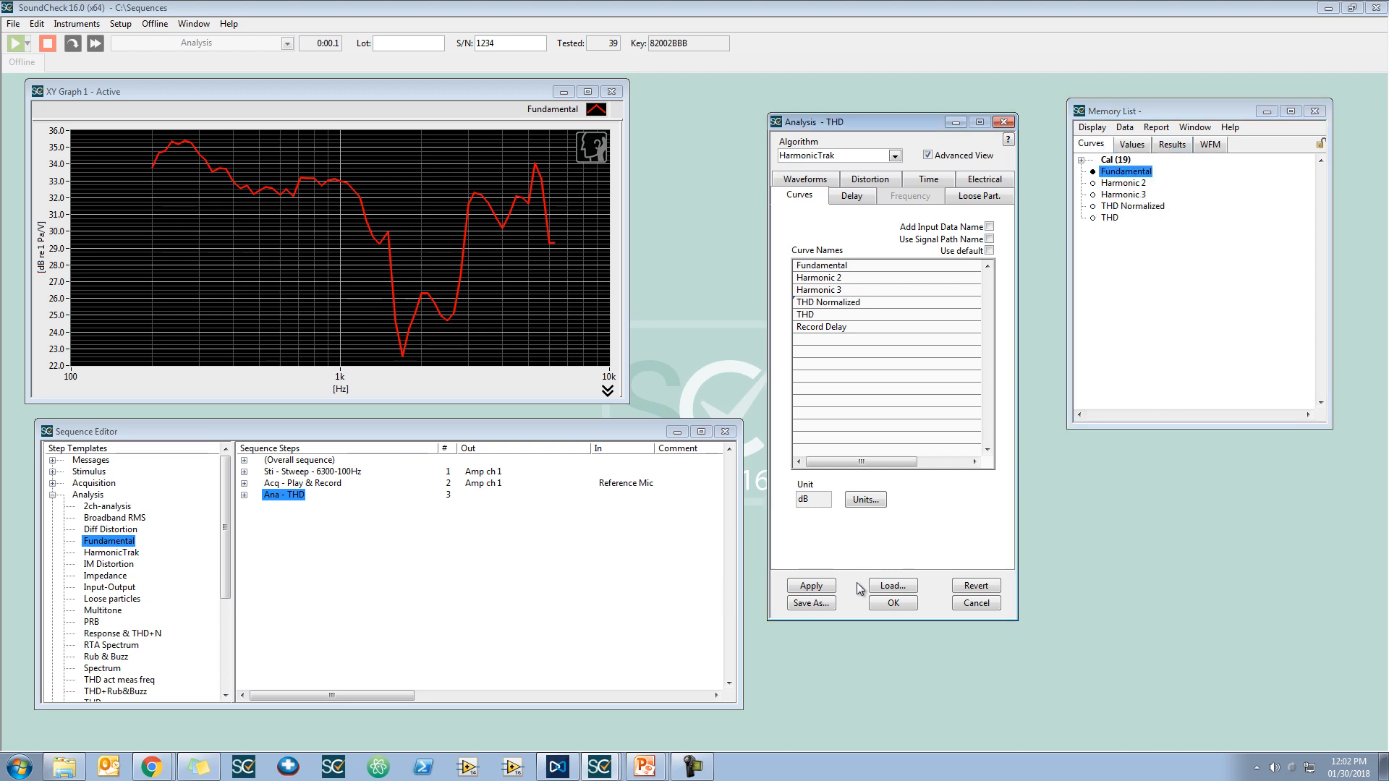
{"action": "left_click", "coordinate": [815, 585]}
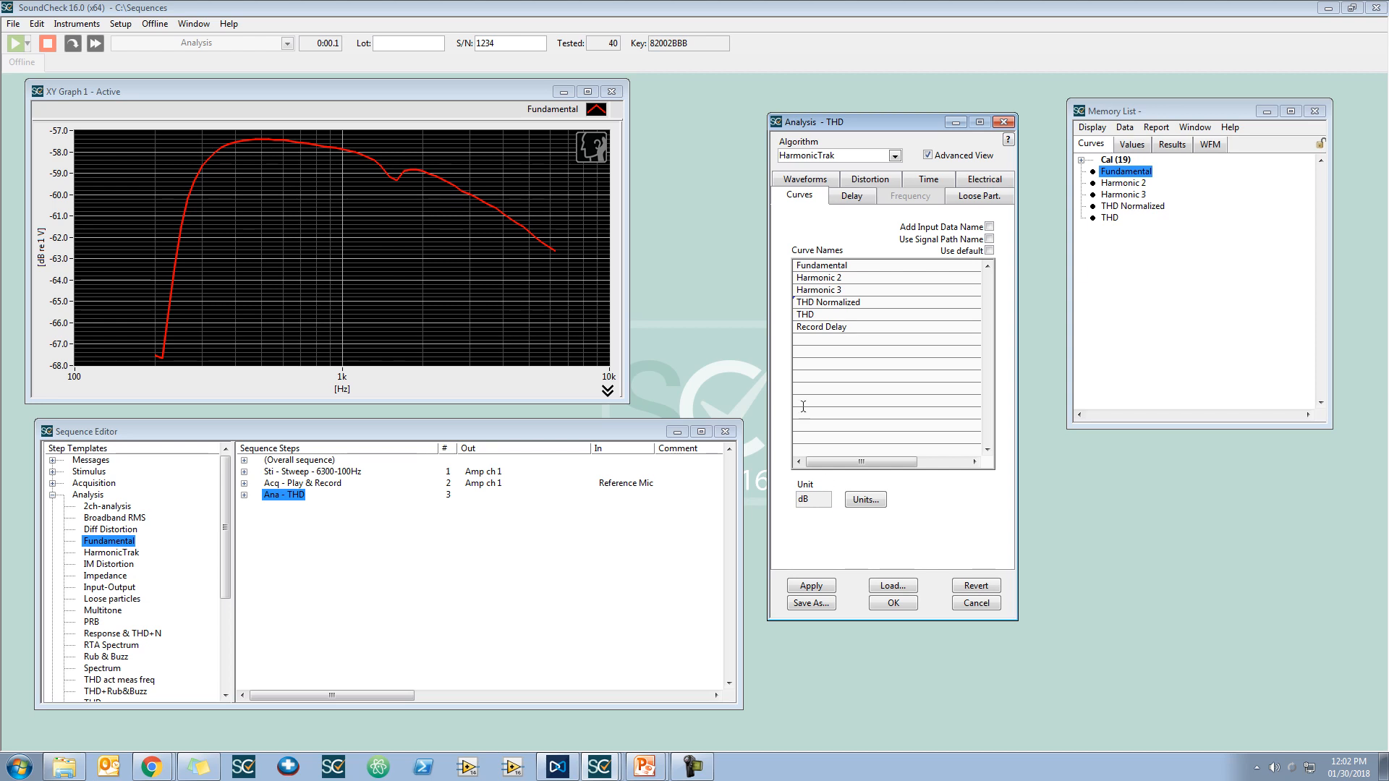
Step: Set the response input waveform to Recorded Time Waveform [Reference Mic] and apply the analysis
{"action": "left_click", "coordinate": [815, 188]}
{"action": "left_click", "coordinate": [912, 422]}
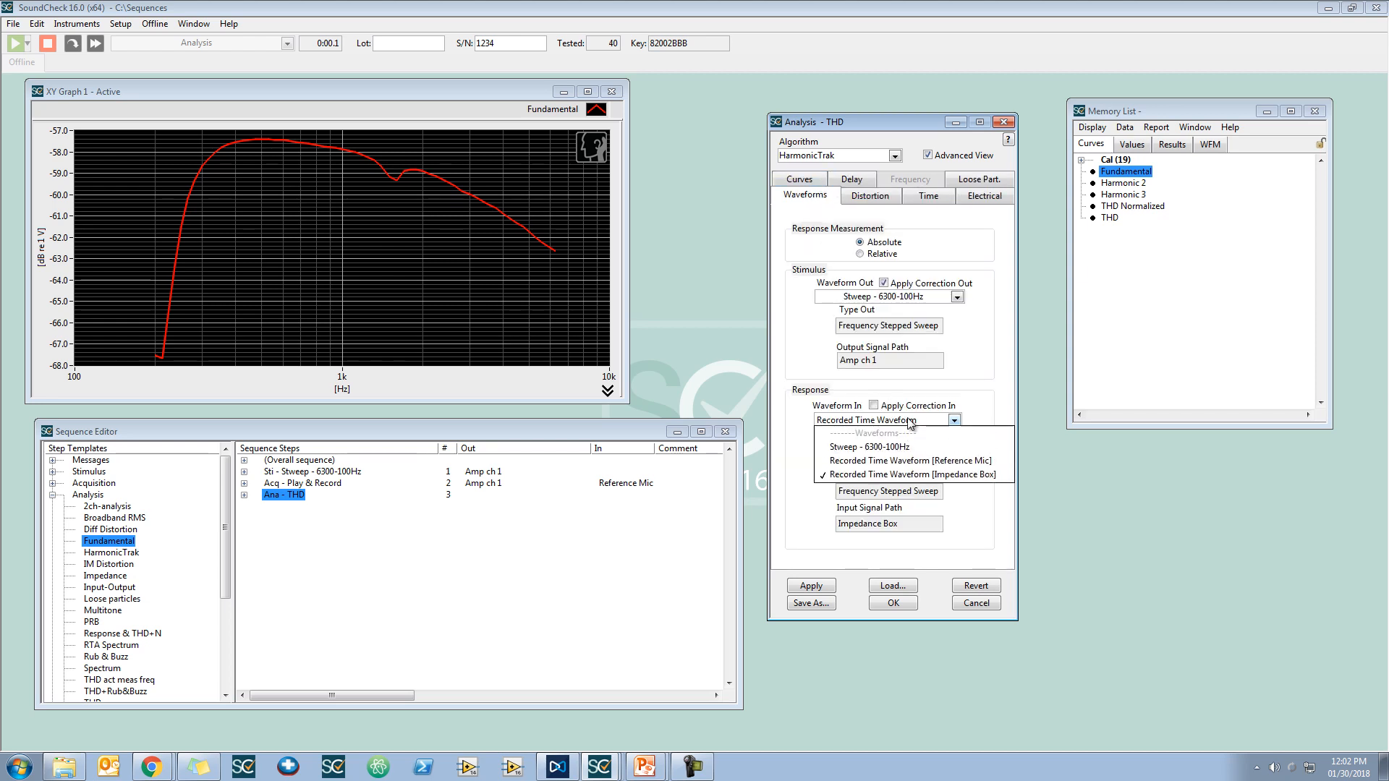
{"action": "left_click", "coordinate": [935, 461]}
{"action": "left_click", "coordinate": [825, 588]}
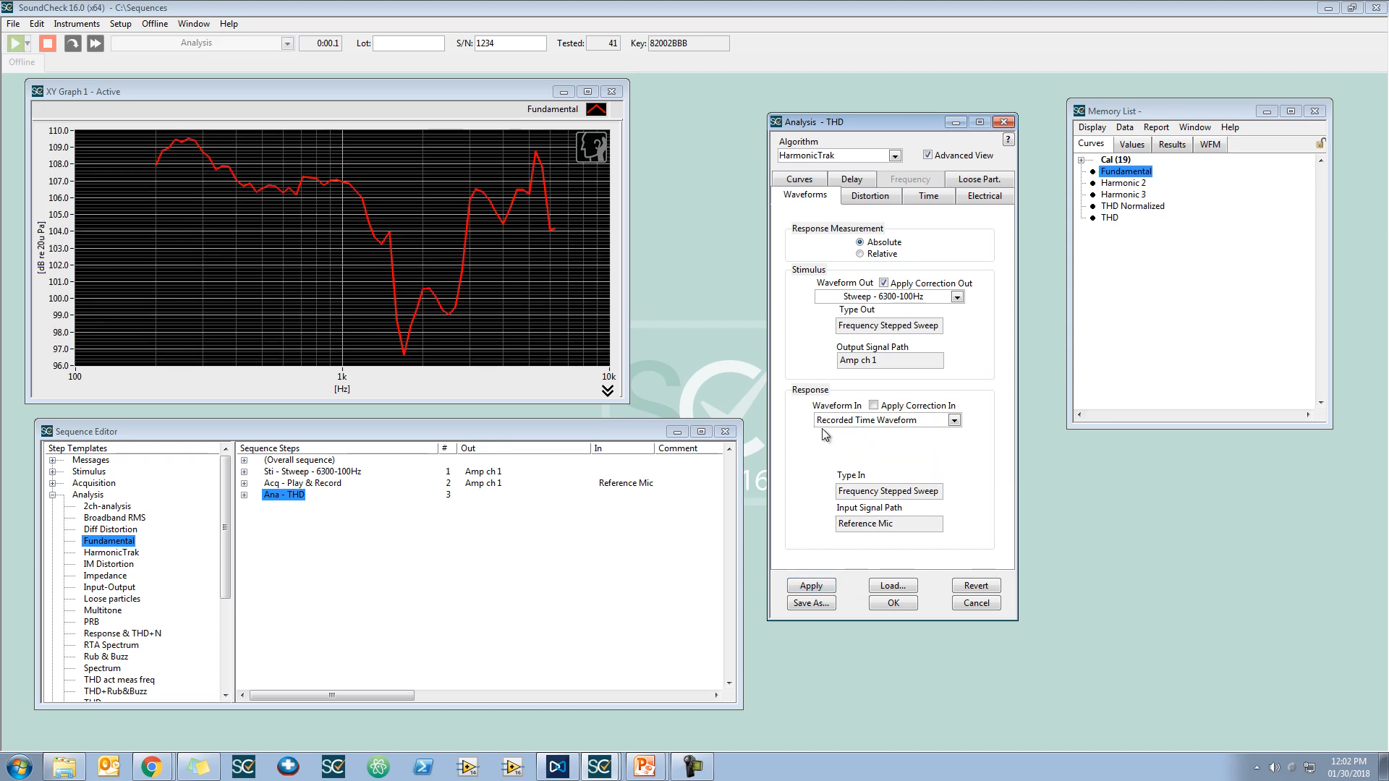
{"action": "left_click", "coordinate": [816, 586]}
Step: Add the input data name to the analysis curve names, apply it, and widen the Memory List to fit the full names
{"action": "left_click", "coordinate": [803, 180]}
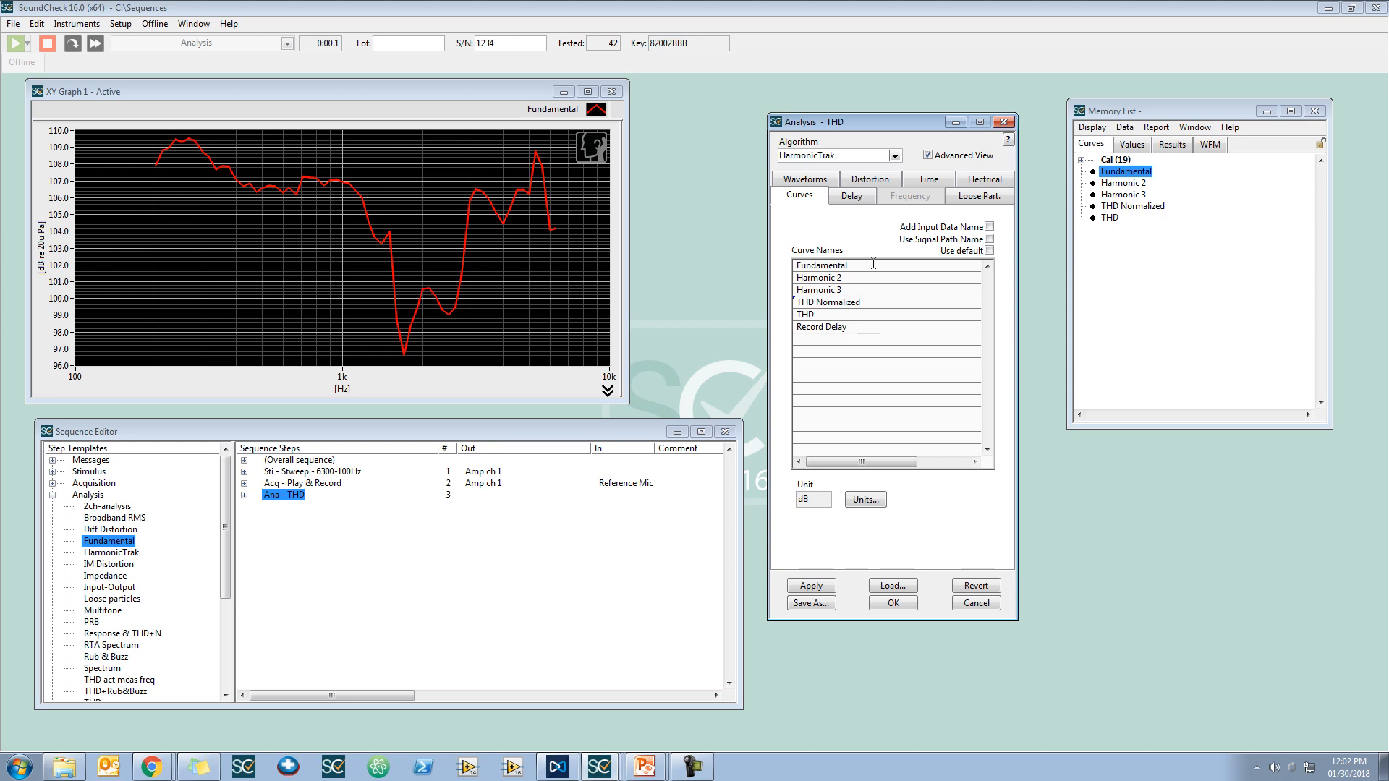
{"action": "left_click", "coordinate": [988, 227]}
{"action": "left_click", "coordinate": [811, 586]}
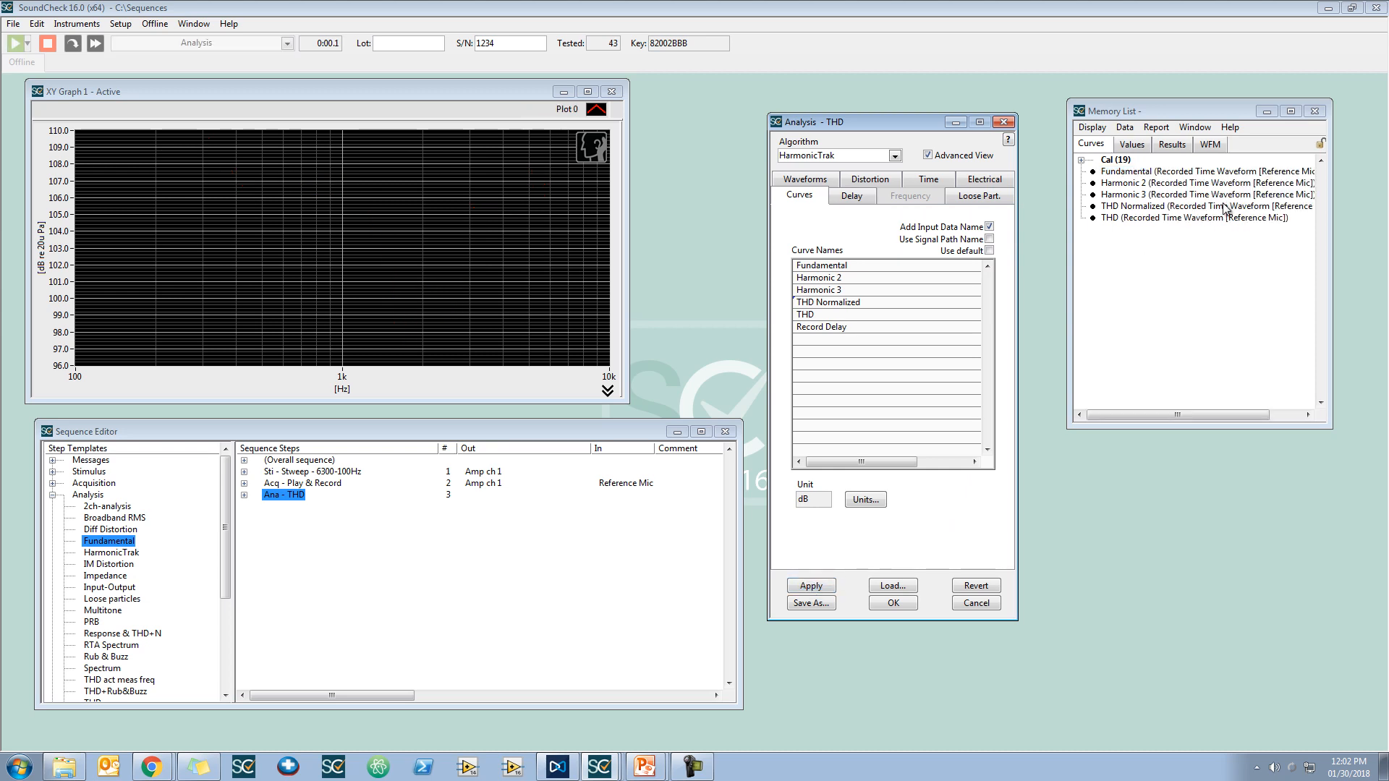
{"action": "left_click", "coordinate": [1245, 171]}
{"action": "left_click_drag", "start_coordinate": [1336, 211], "coordinate": [1379, 206]}
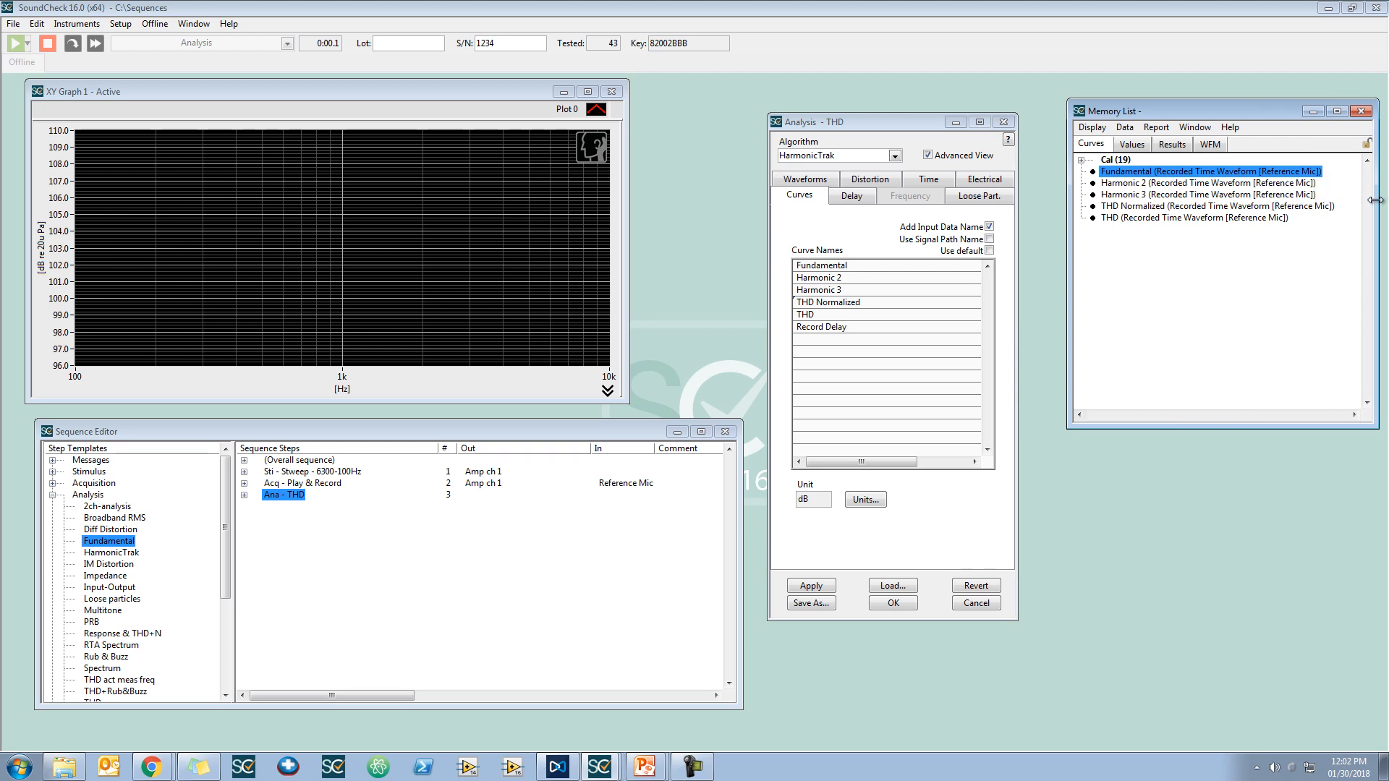
{"action": "left_click", "coordinate": [1265, 284]}
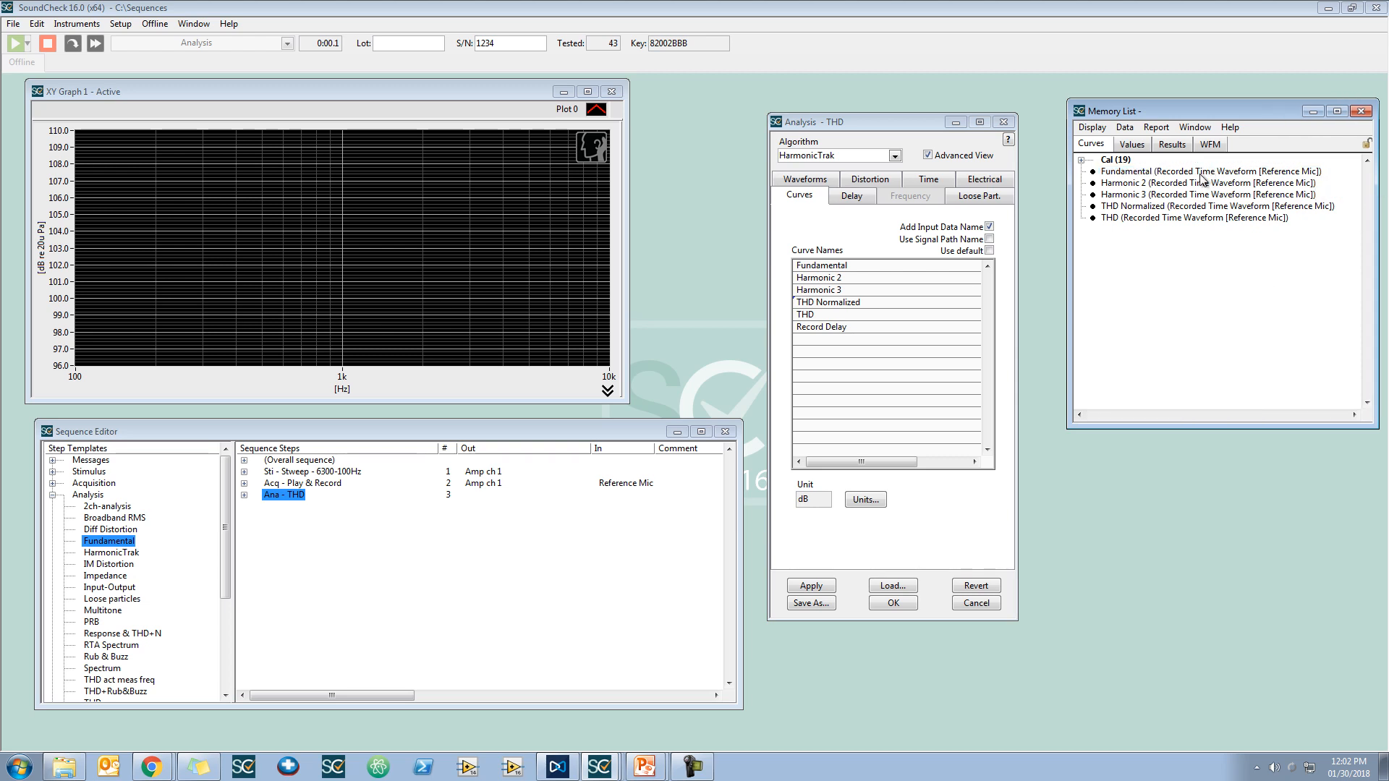
Step: Label the curves with the signal path name instead of the input data name and apply the analysis
{"action": "left_click", "coordinate": [989, 226]}
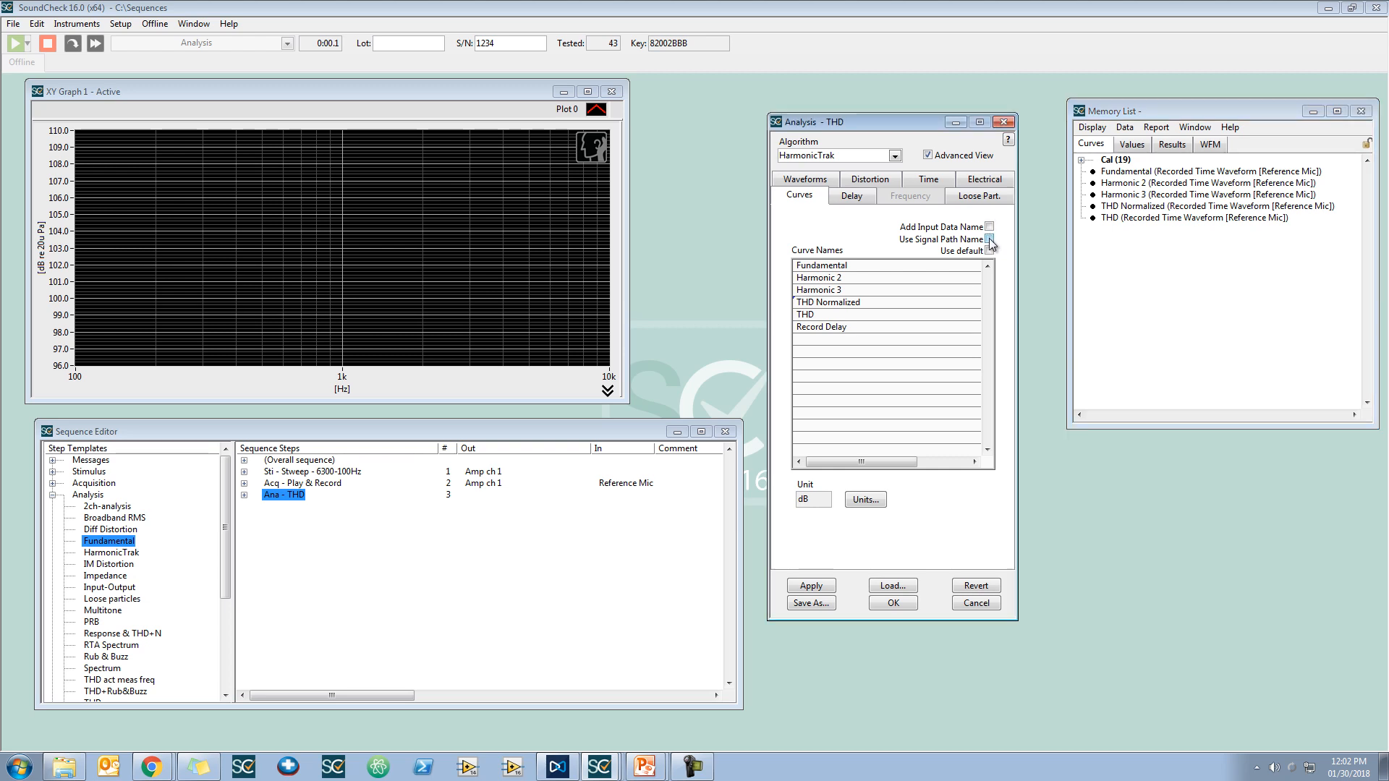
{"action": "left_click", "coordinate": [989, 238]}
{"action": "left_click", "coordinate": [811, 586]}
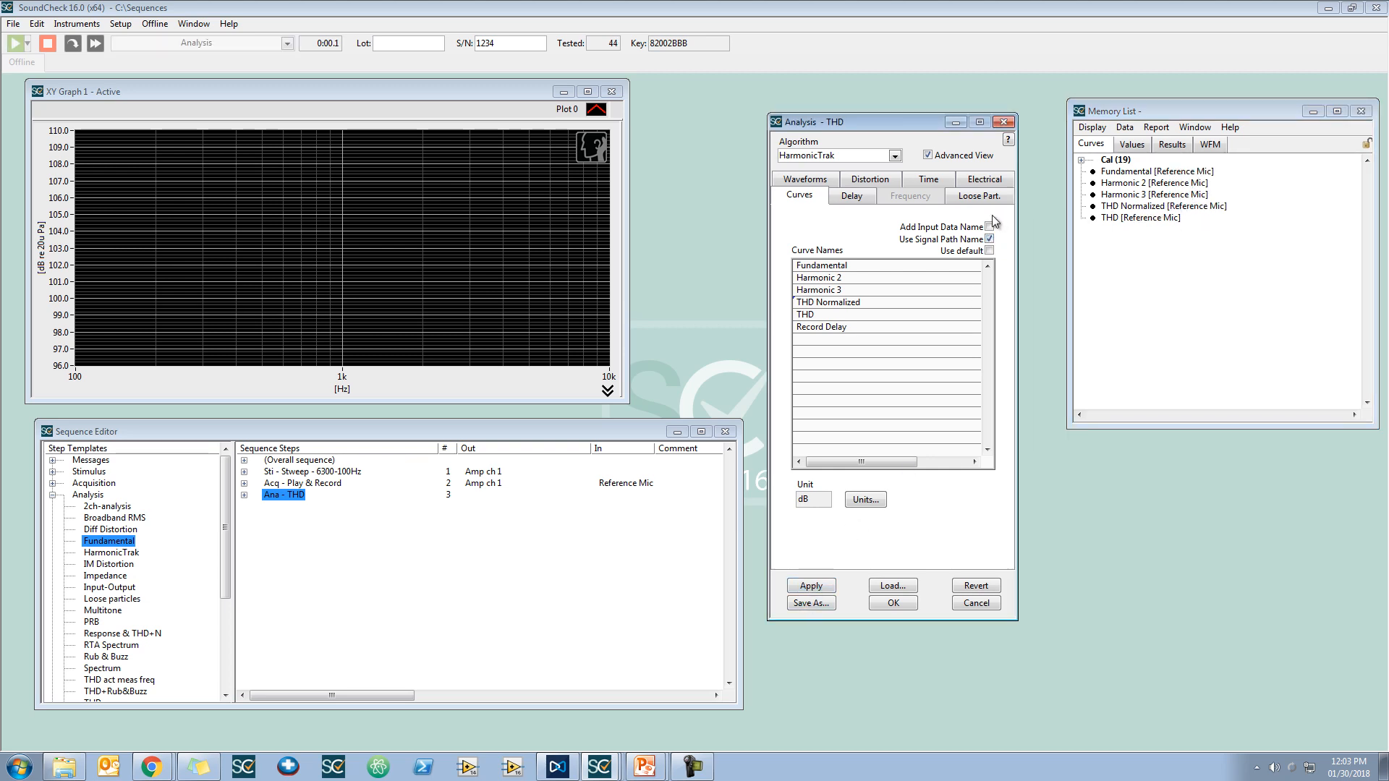
Step: Reselect Recorded Time Waveform [Reference Mic] as the response input and turn off the signal path name for the curves
{"action": "left_click", "coordinate": [817, 178]}
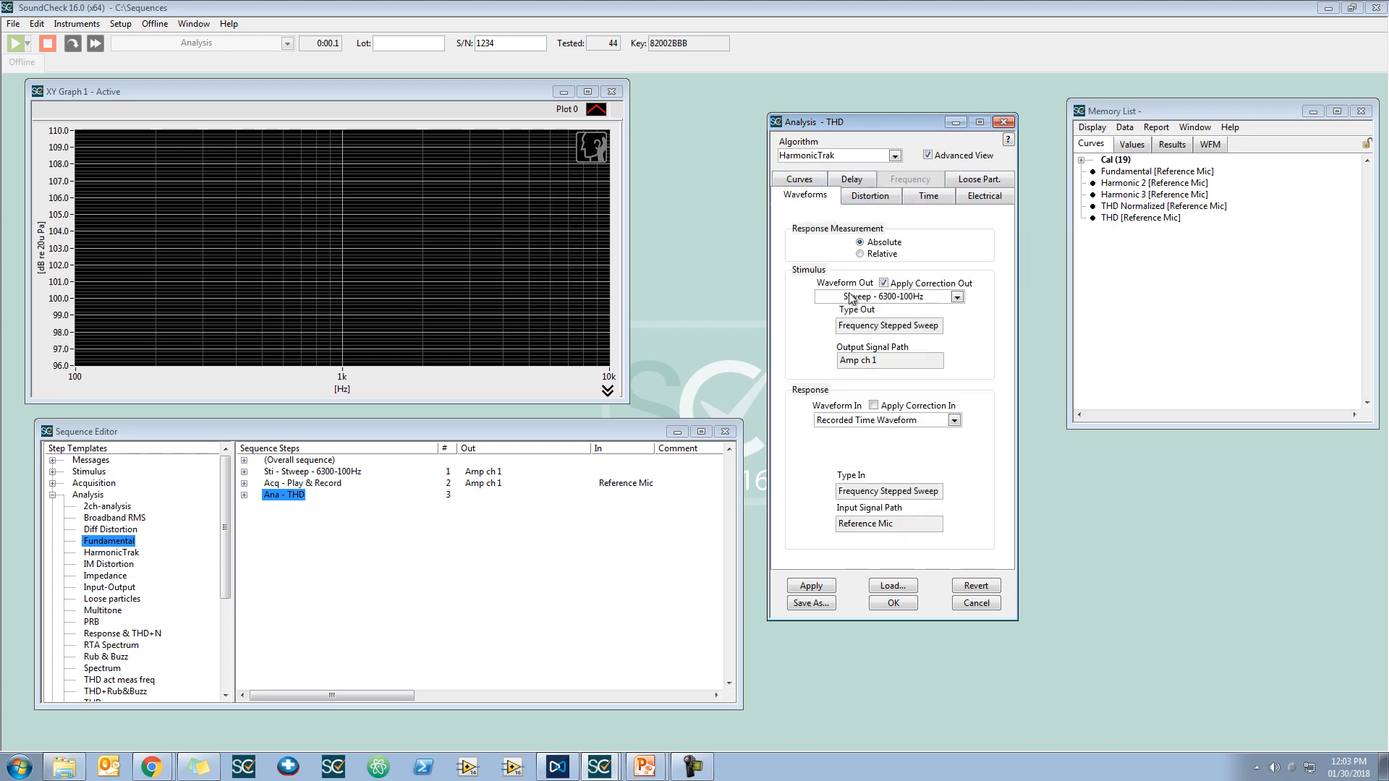
{"action": "left_click", "coordinate": [926, 421]}
{"action": "left_click", "coordinate": [943, 464]}
{"action": "left_click", "coordinate": [801, 179]}
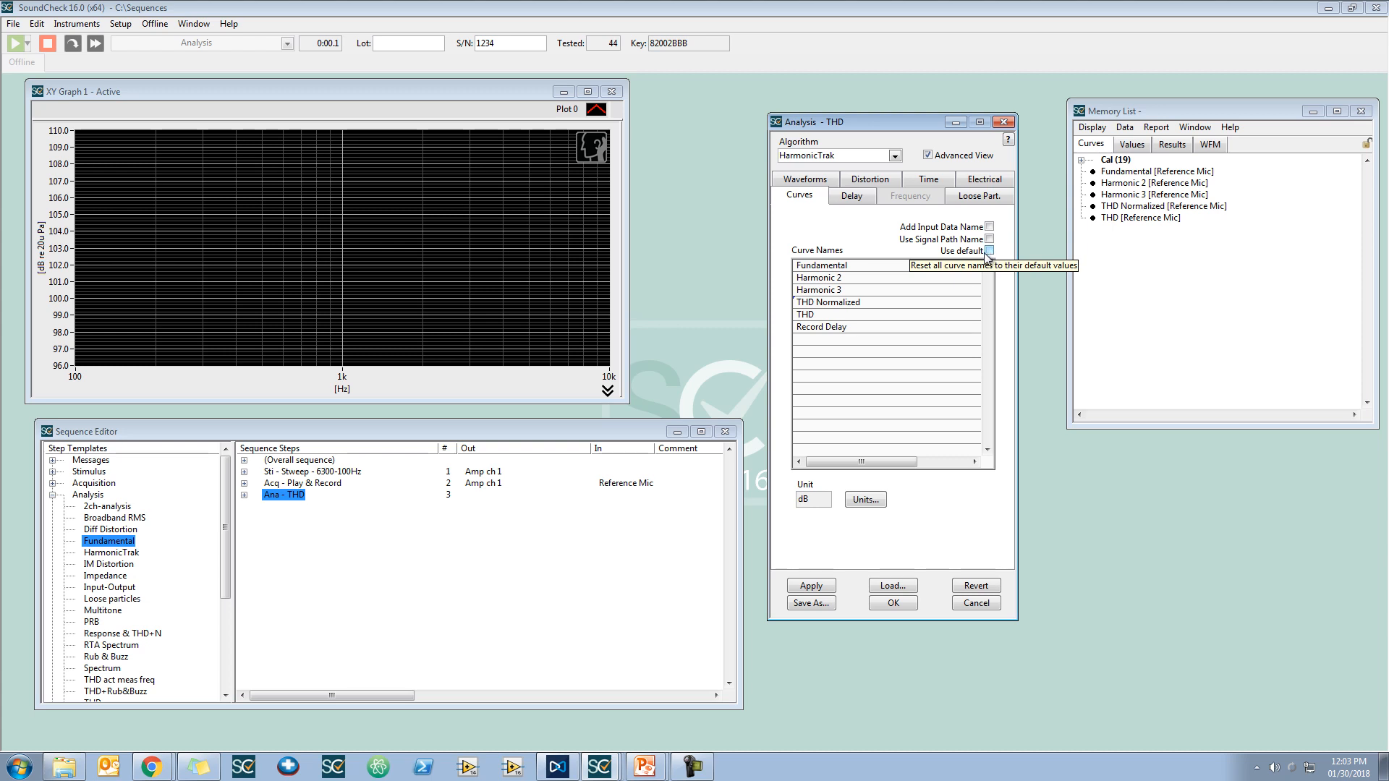
Step: Rename the Fundamental curve as Response and apply the analysis
{"action": "left_click", "coordinate": [866, 267]}
{"action": "left_click_drag", "start_coordinate": [867, 267], "coordinate": [796, 266]}
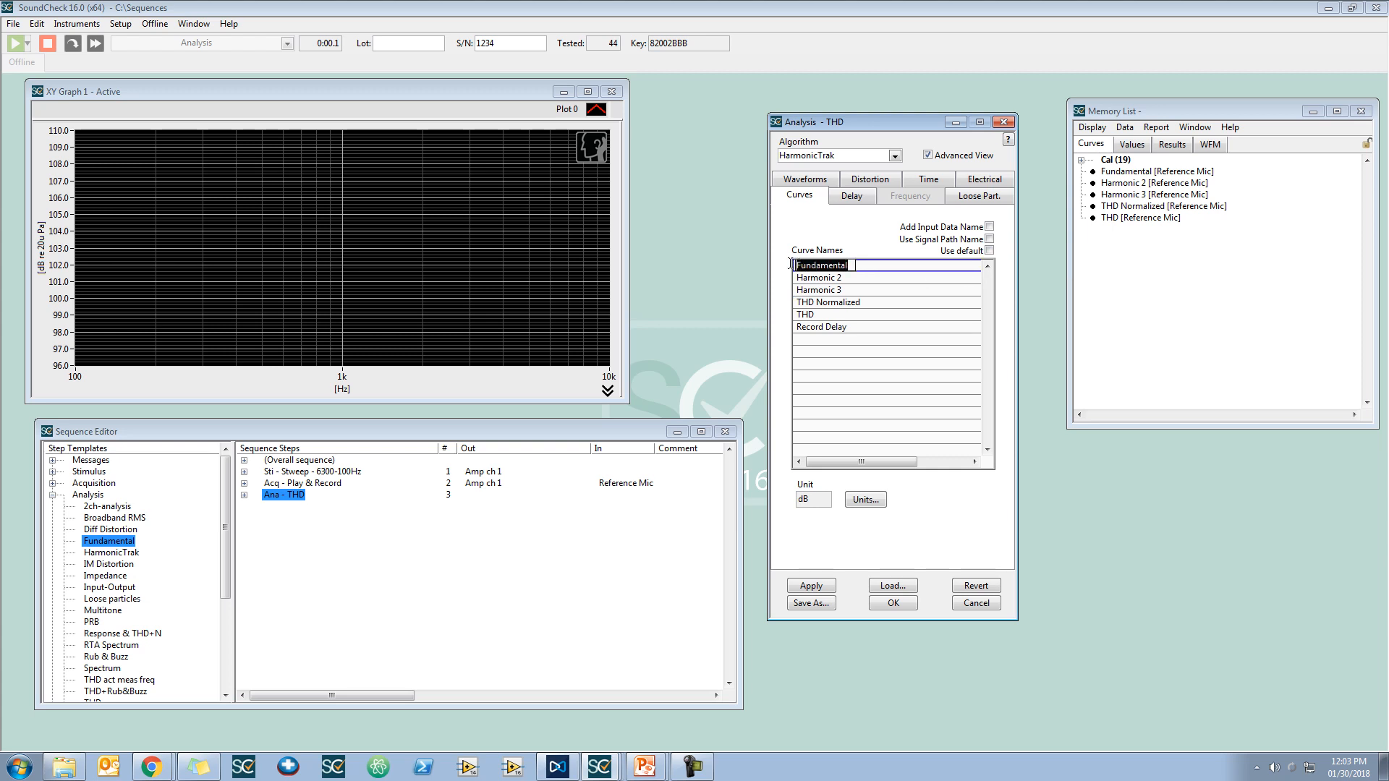
{"action": "type", "text": "Response"}
{"action": "left_click", "coordinate": [828, 585]}
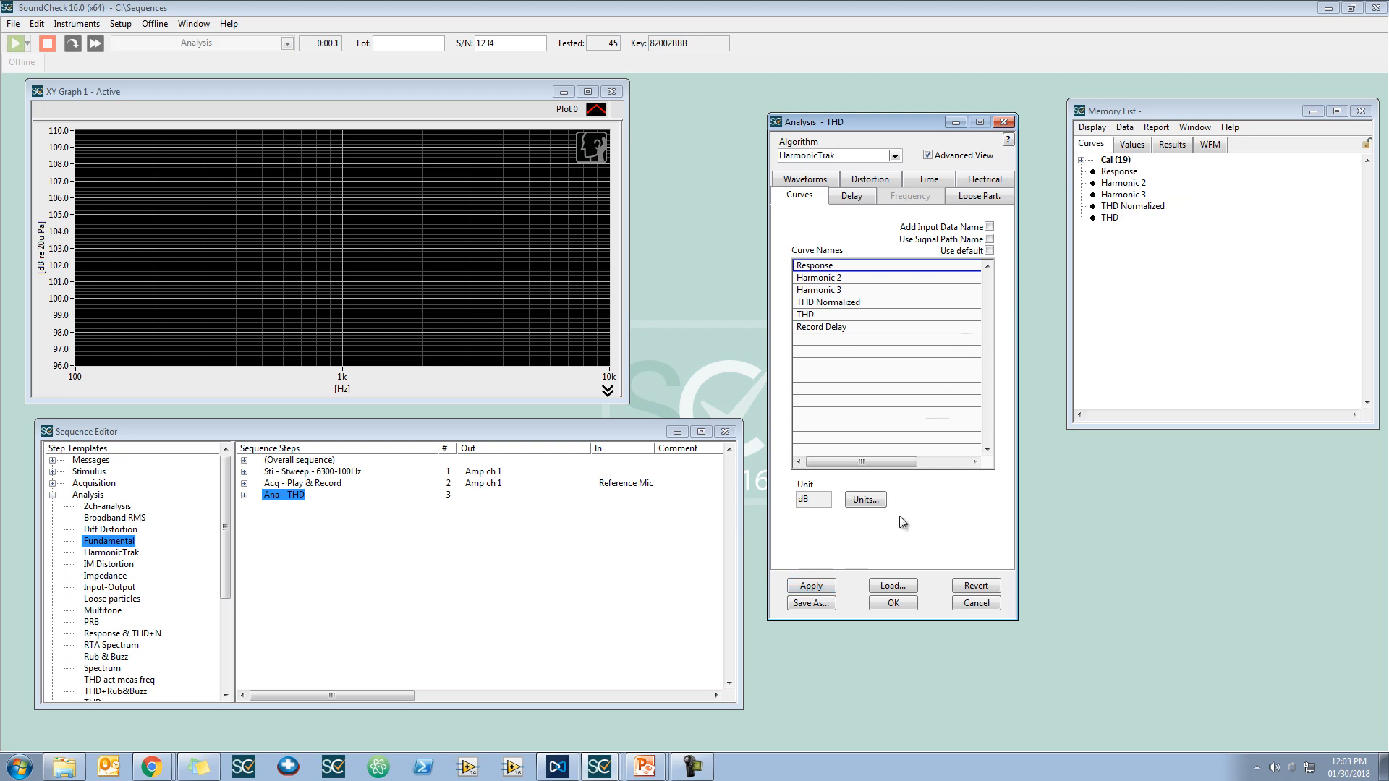
Step: Rename the Harmonic 2 curve as Curve and apply the analysis
{"action": "left_click", "coordinate": [860, 267]}
{"action": "left_click", "coordinate": [861, 279]}
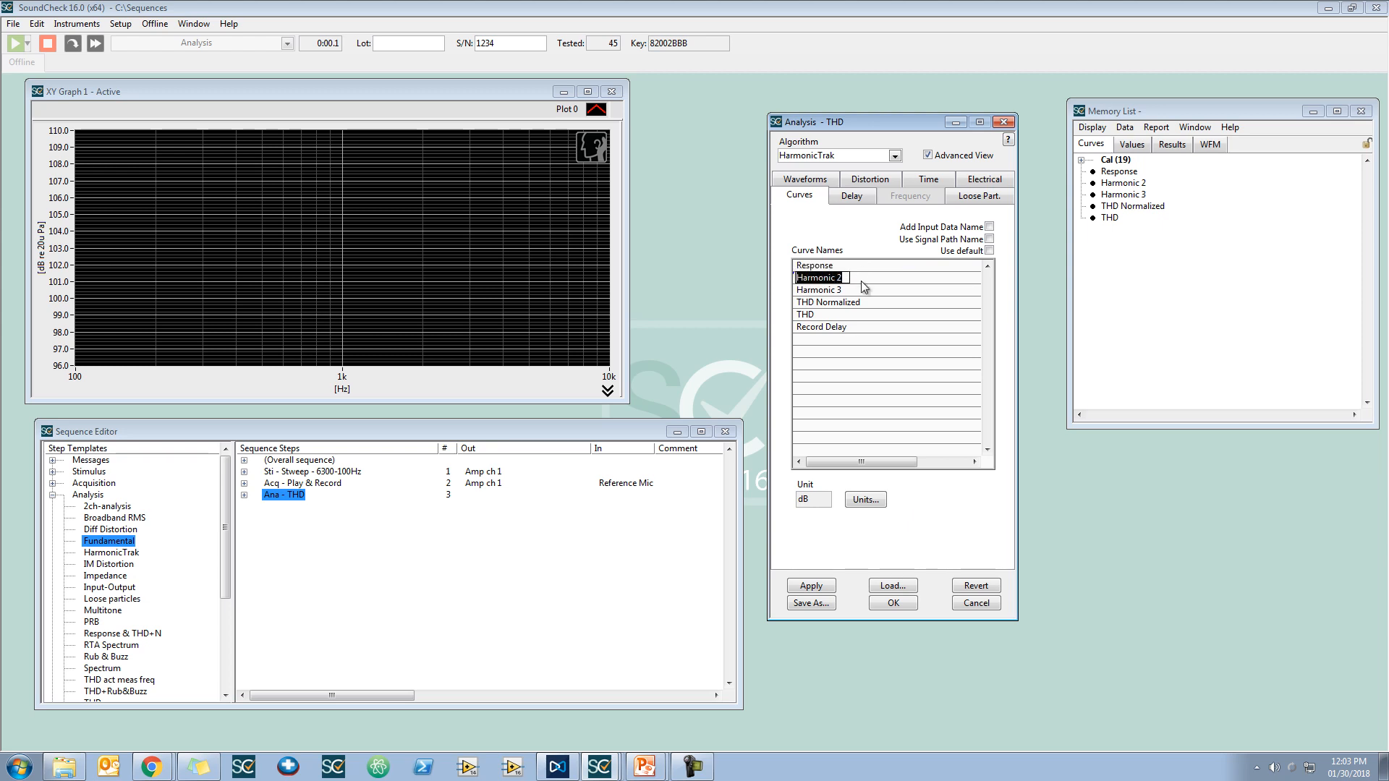
{"action": "type", "text": "Curv"}
{"action": "type", "text": "e"}
{"action": "left_click", "coordinate": [826, 583]}
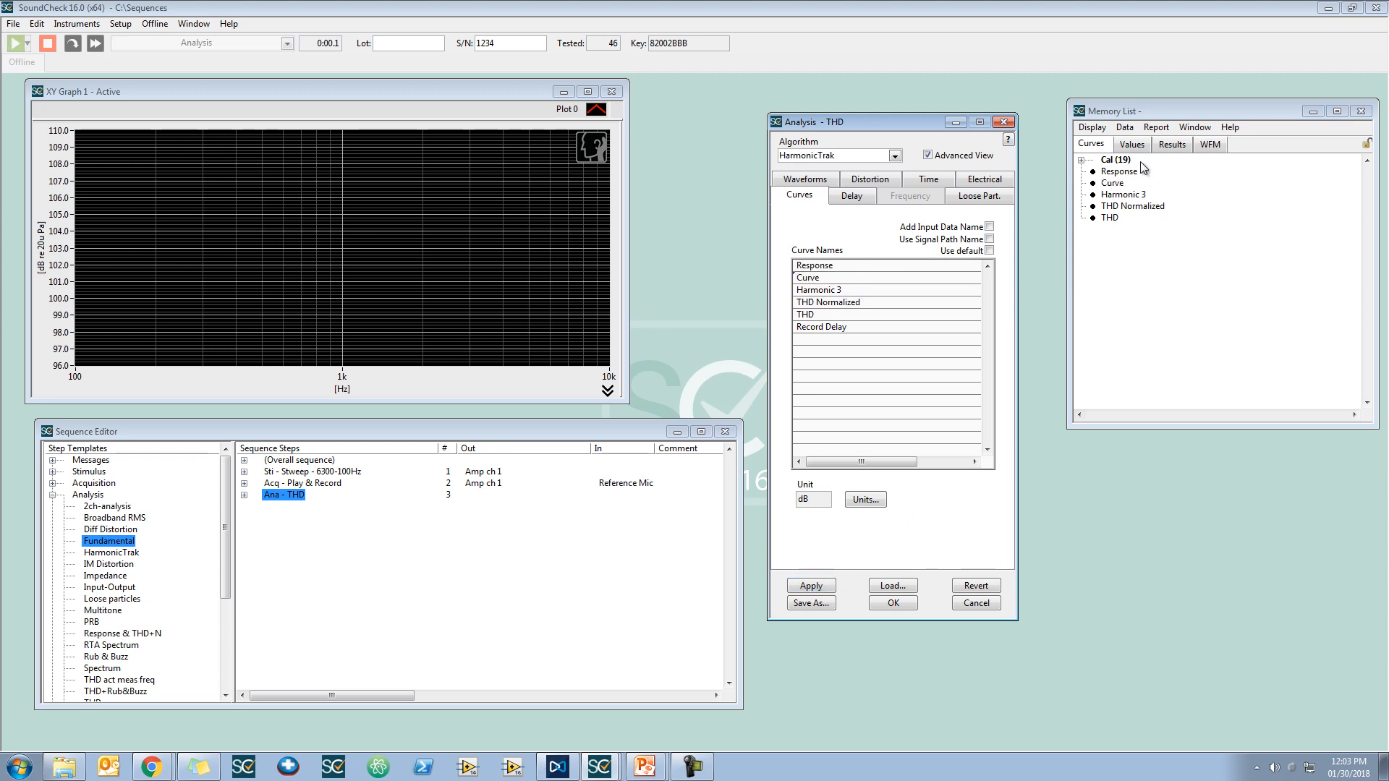
Step: Reset all analysis curve names to their defaults, apply the change, and turn the default naming option back off
{"action": "left_click", "coordinate": [989, 250]}
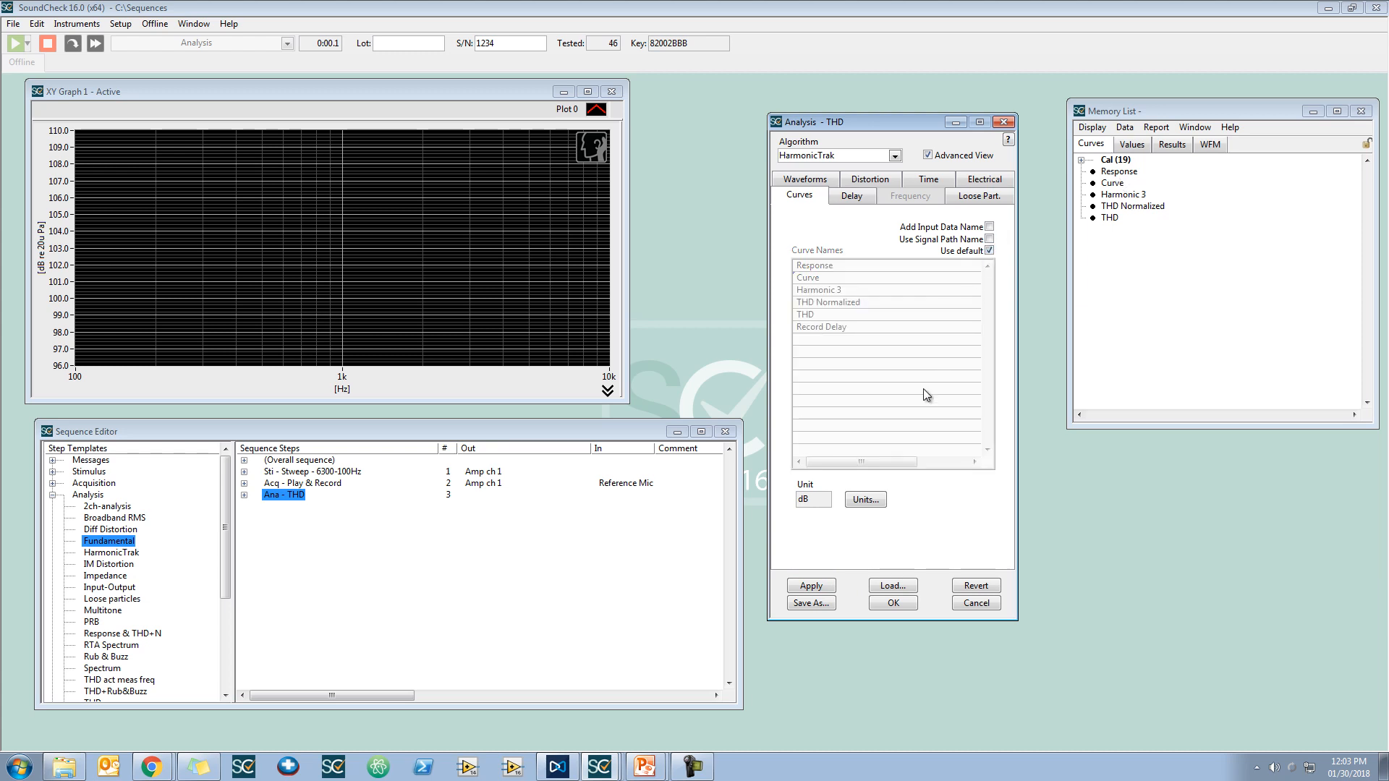
{"action": "left_click", "coordinate": [822, 589]}
{"action": "left_click", "coordinate": [989, 251]}
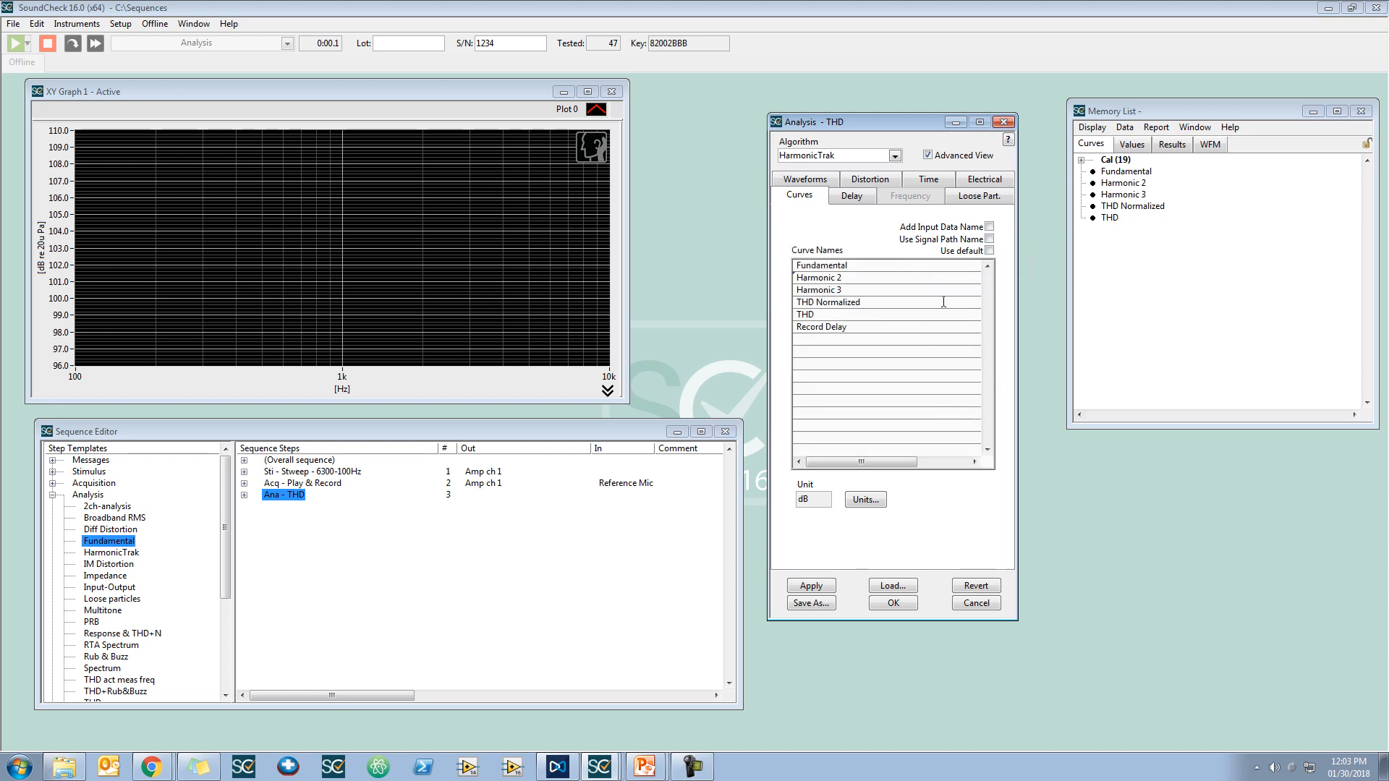
Step: Plot the Fundamental curve from the Memory List on the XY graph and check its vertical axis unit
{"action": "left_click_drag", "start_coordinate": [1123, 176], "coordinate": [521, 171]}
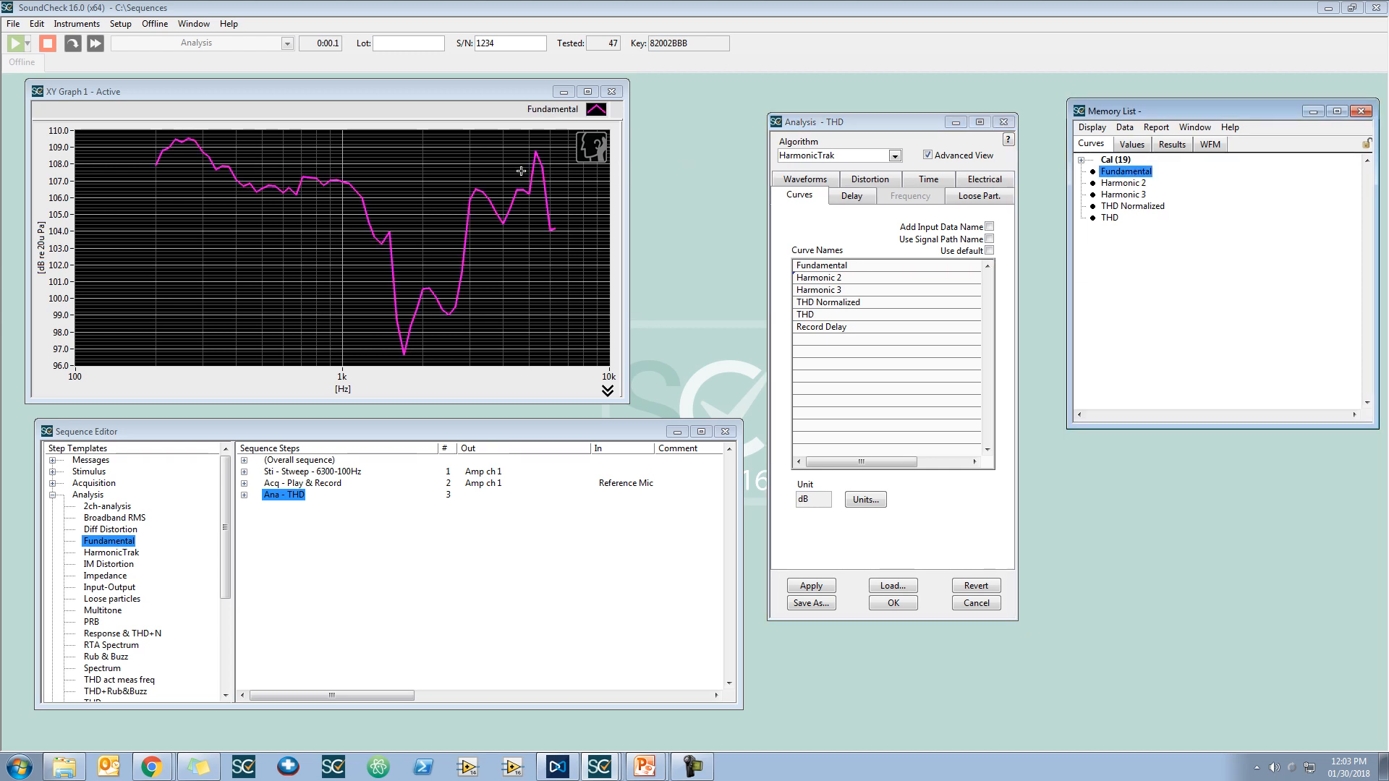
{"action": "left_click", "coordinate": [50, 252]}
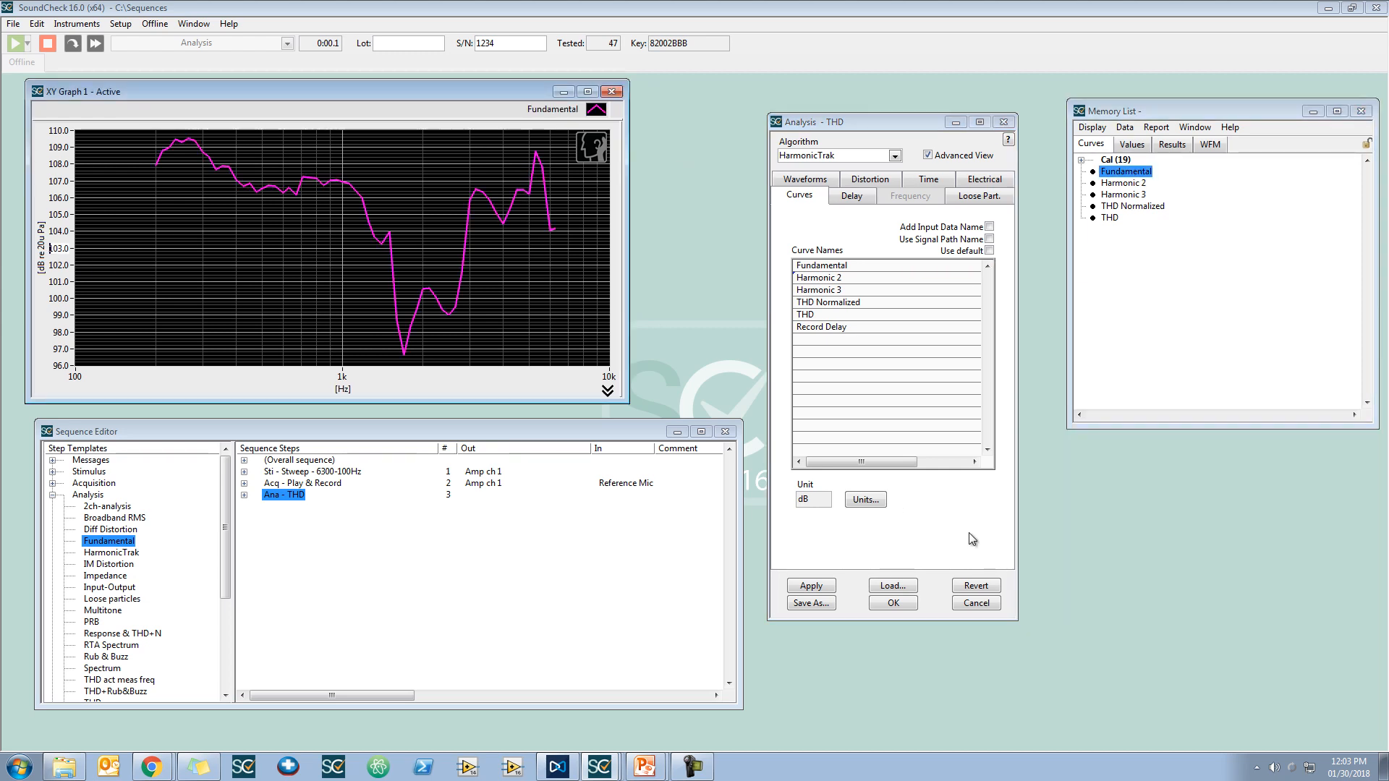
{"action": "left_click", "coordinate": [949, 523]}
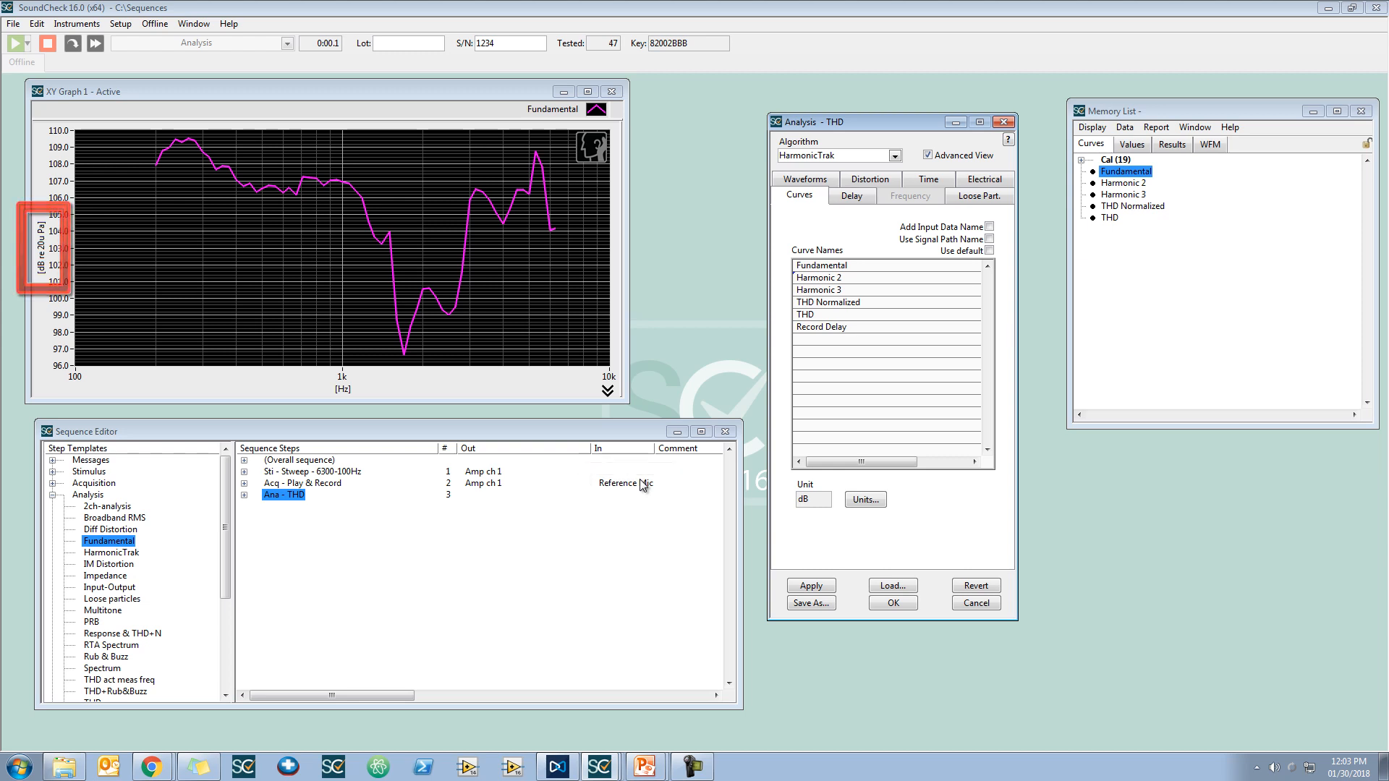
Step: Enable custom units for the analysis curves with a linear scale in Pa and apply the analysis
{"action": "left_click", "coordinate": [882, 505]}
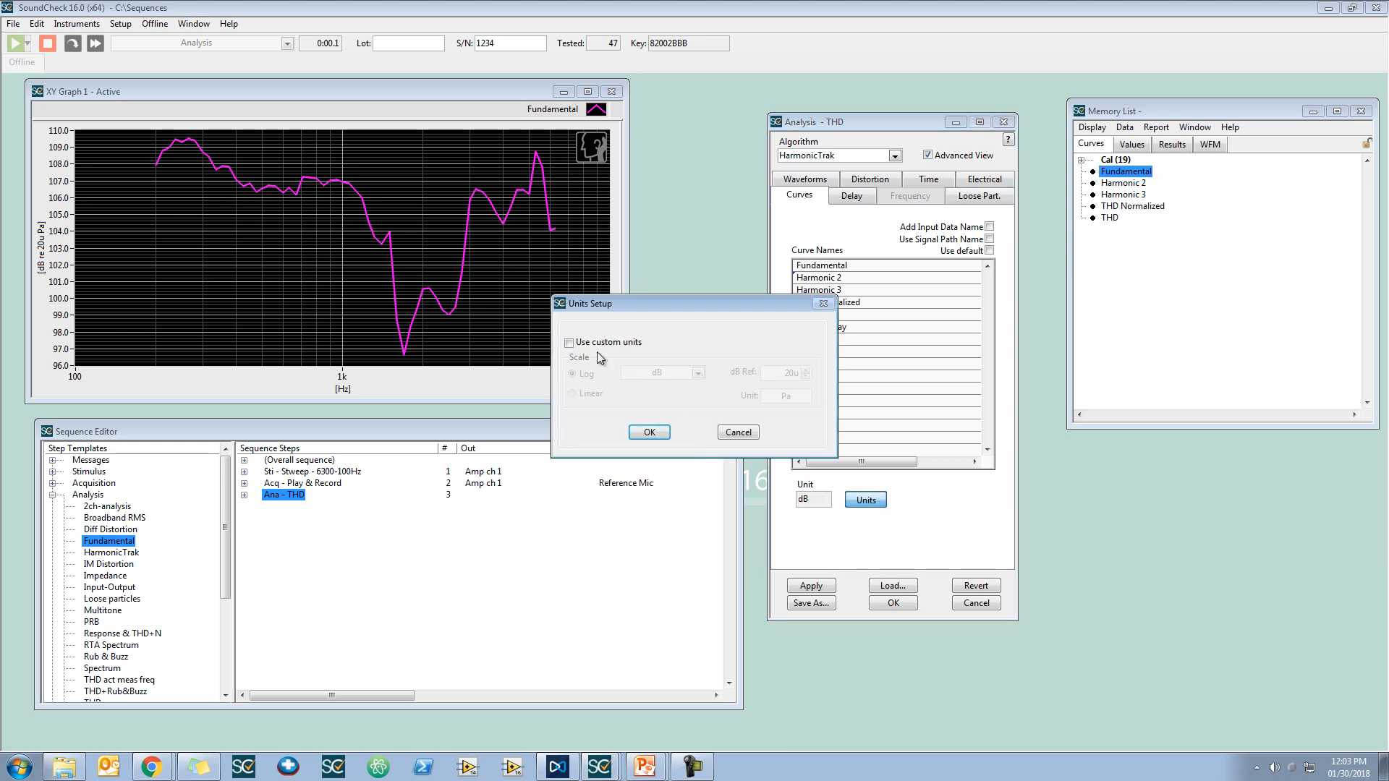
{"action": "left_click", "coordinate": [617, 343]}
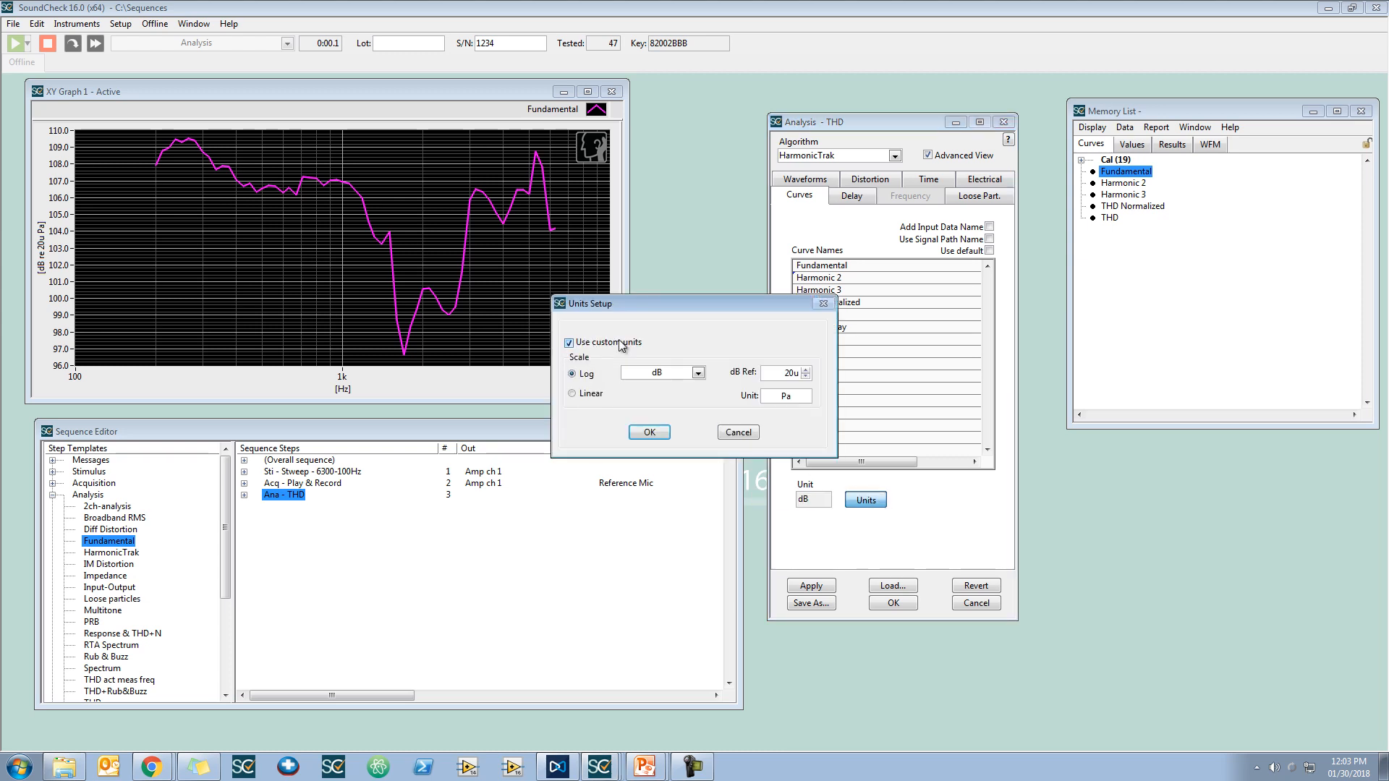
{"action": "left_click", "coordinate": [594, 397]}
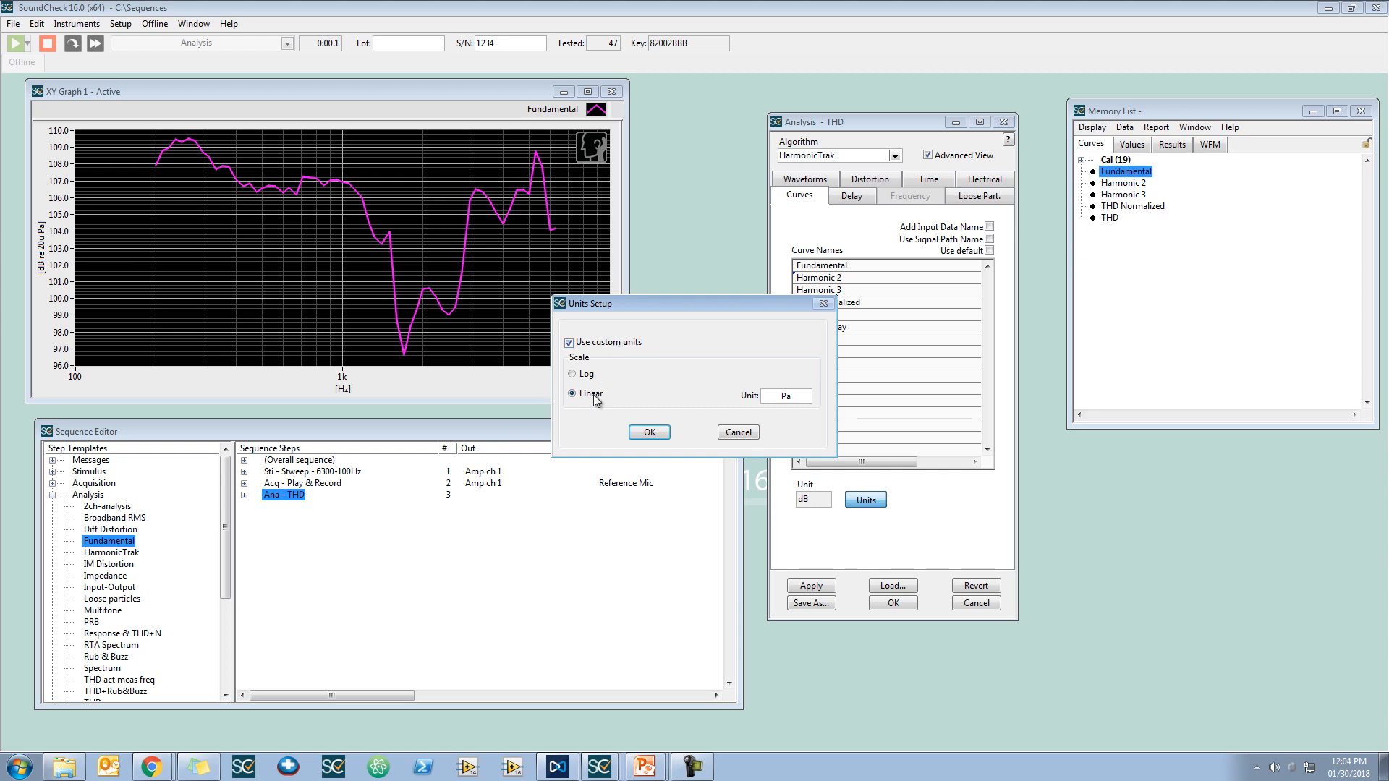
{"action": "left_click", "coordinate": [649, 434]}
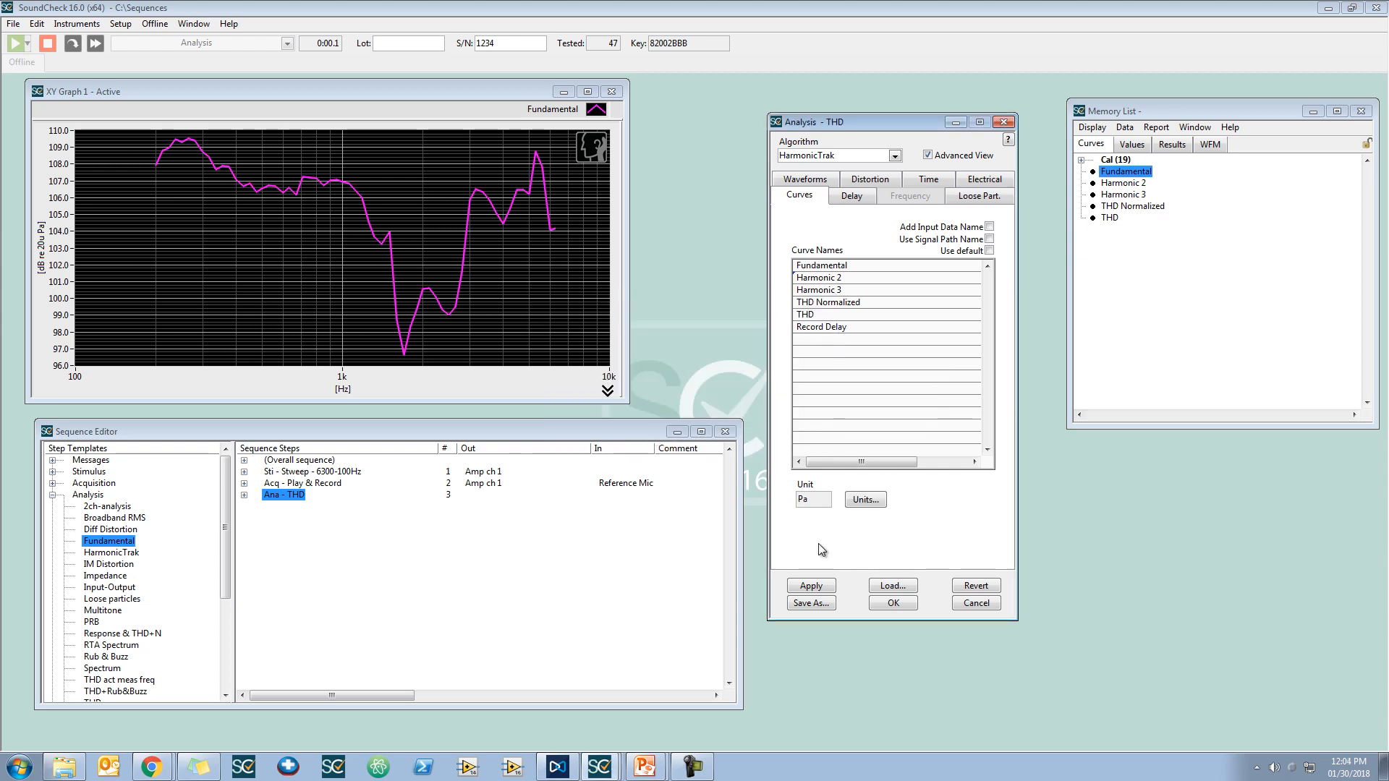
{"action": "left_click", "coordinate": [811, 585]}
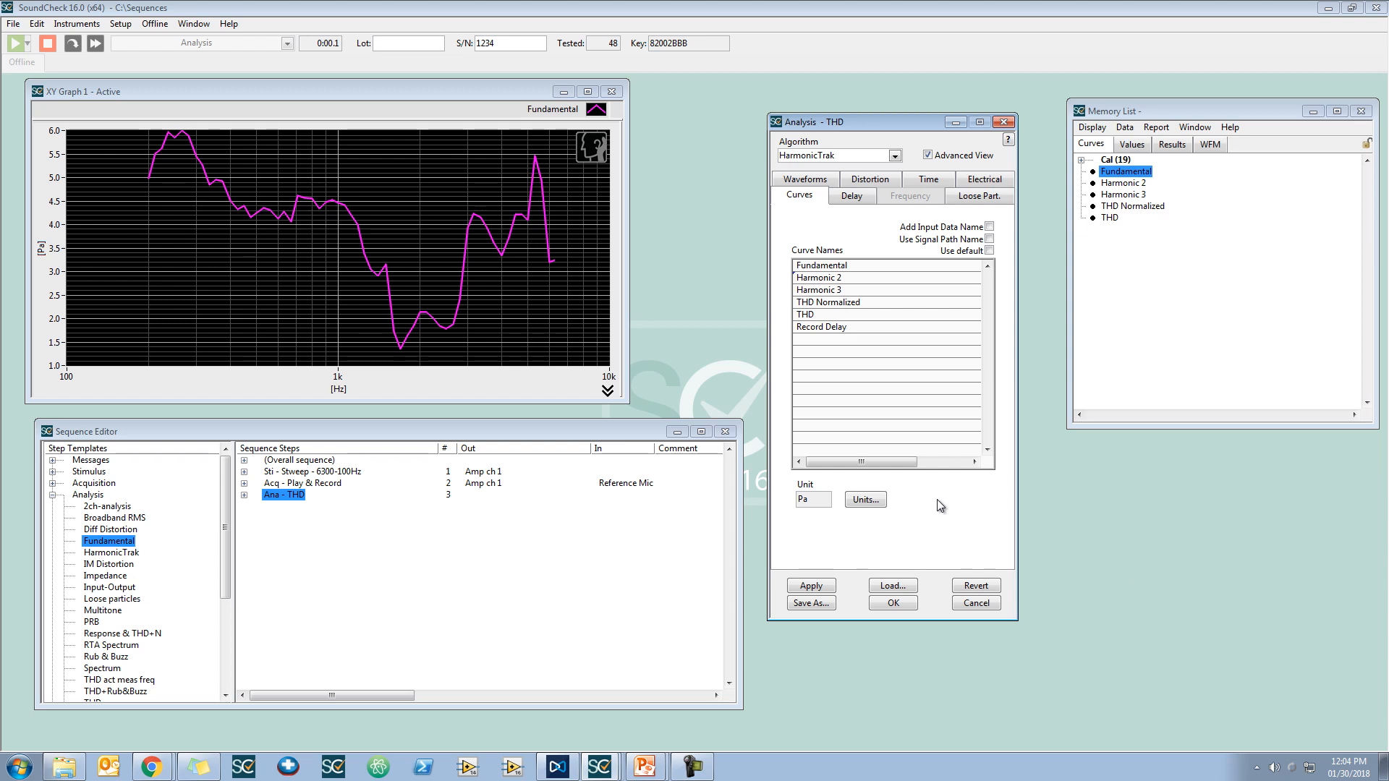
Step: Change the custom linear unit to V and apply the analysis
{"action": "left_click", "coordinate": [885, 504]}
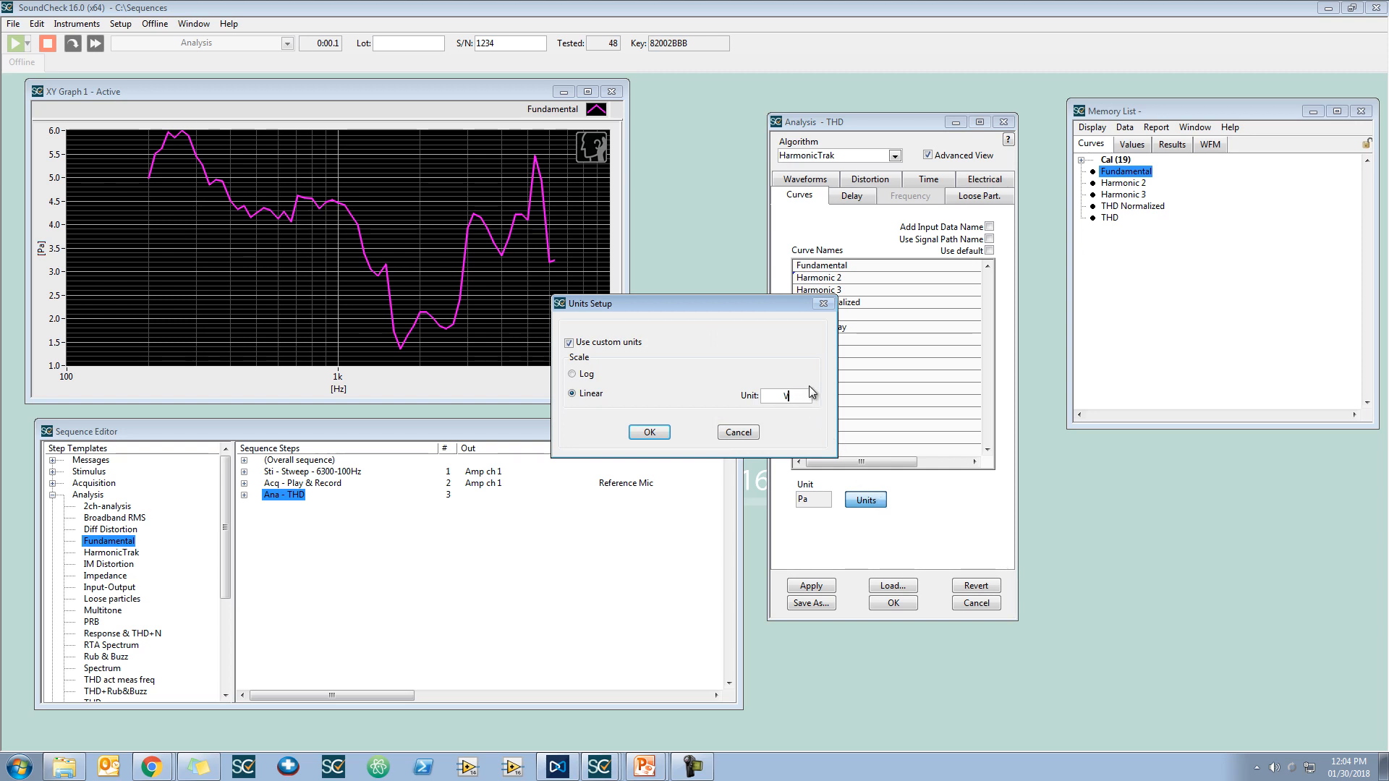
{"action": "left_click", "coordinate": [649, 433]}
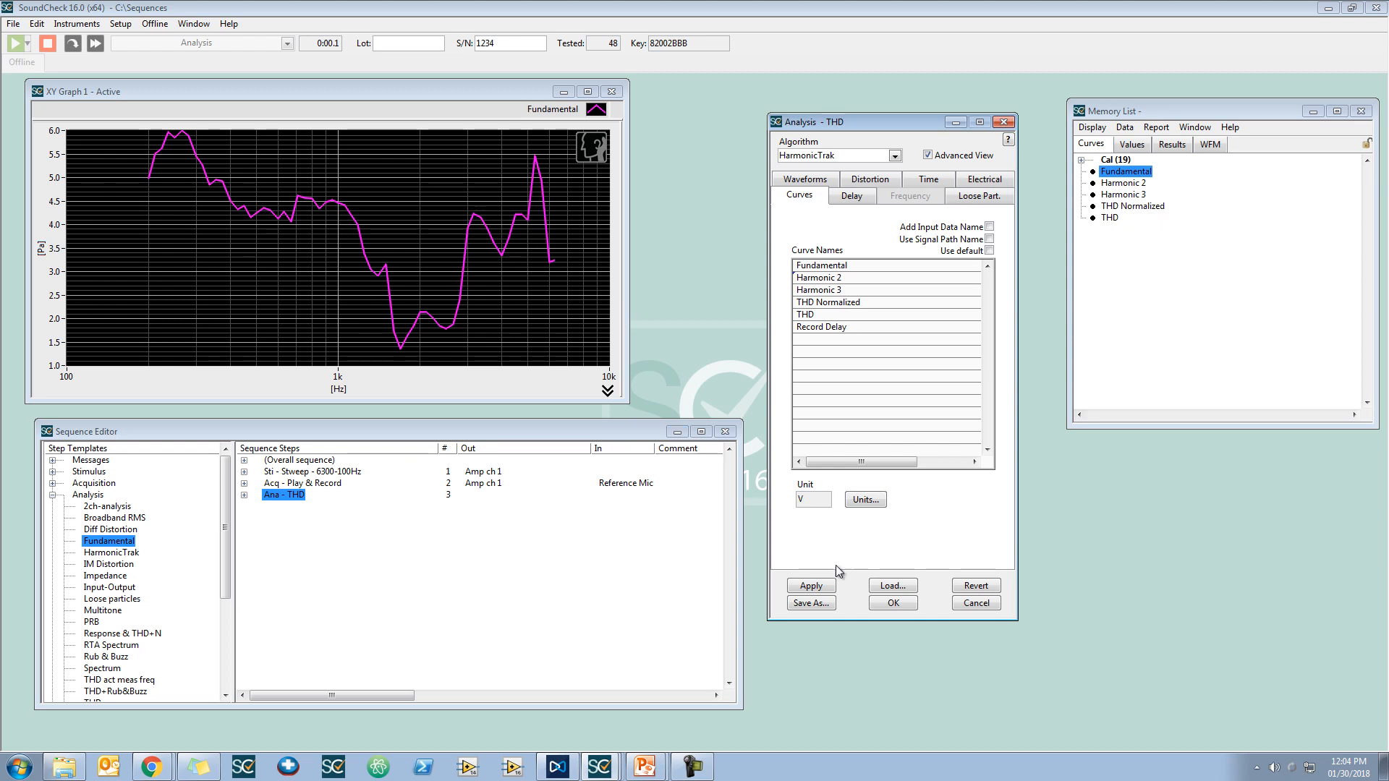
{"action": "left_click", "coordinate": [825, 586]}
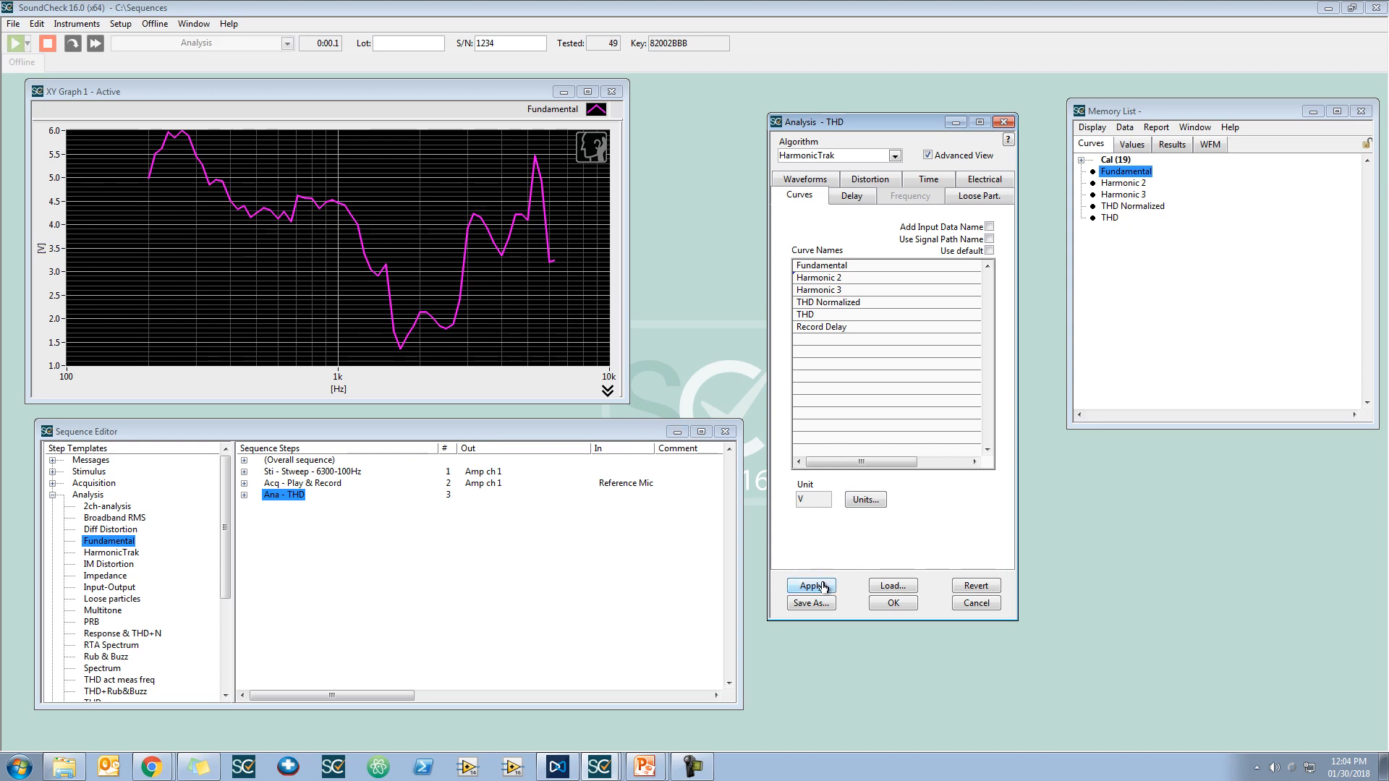
Step: Switch the custom units to a log scale and select dBSPL
{"action": "left_click", "coordinate": [863, 500]}
{"action": "left_click", "coordinate": [576, 375]}
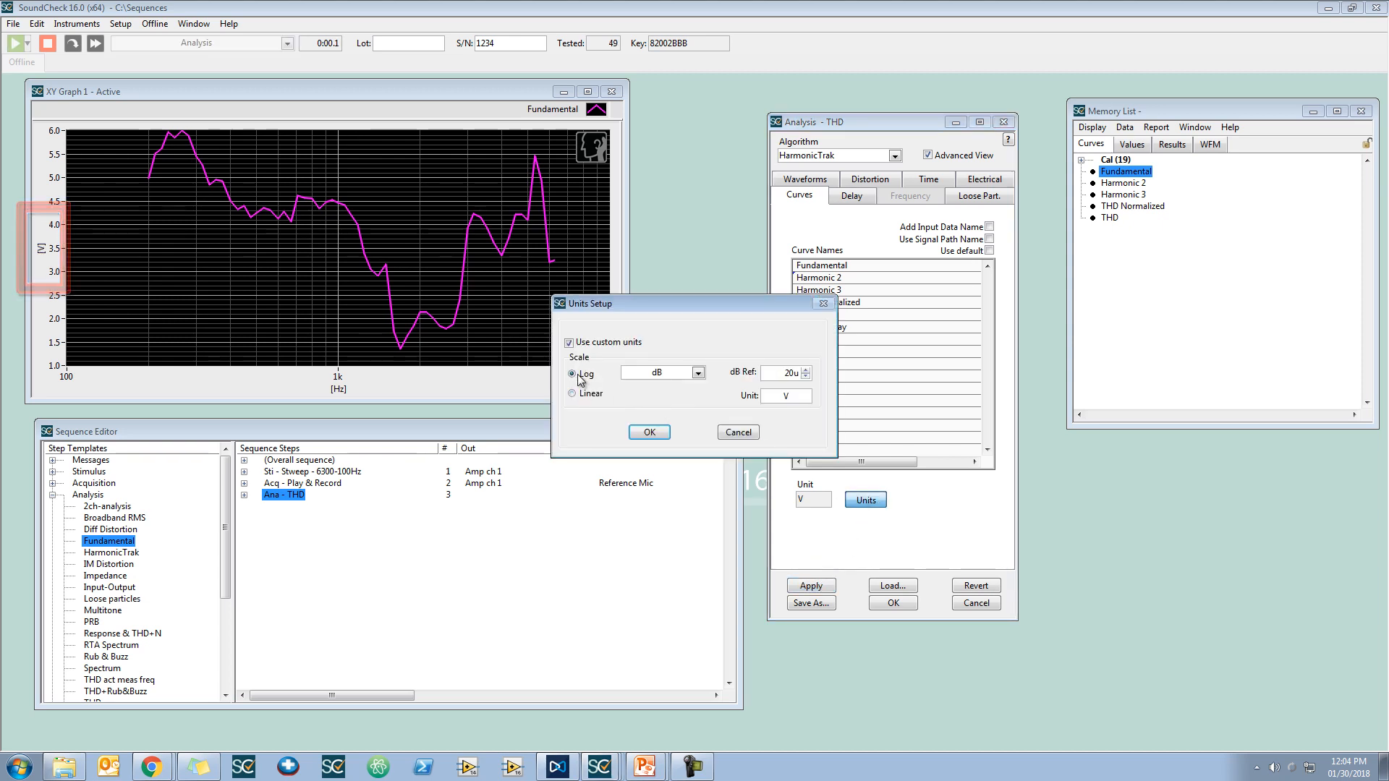
{"action": "left_click", "coordinate": [686, 373]}
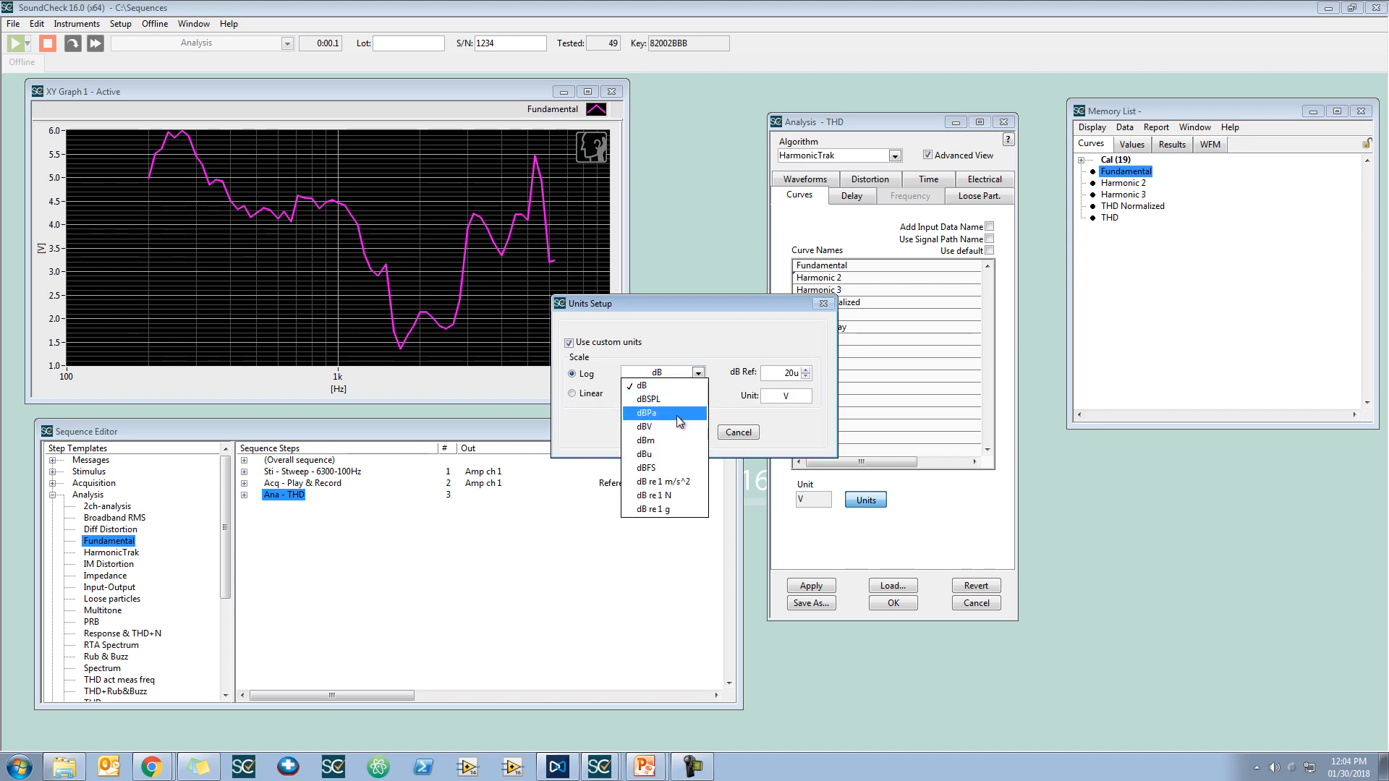
{"action": "left_click", "coordinate": [679, 399]}
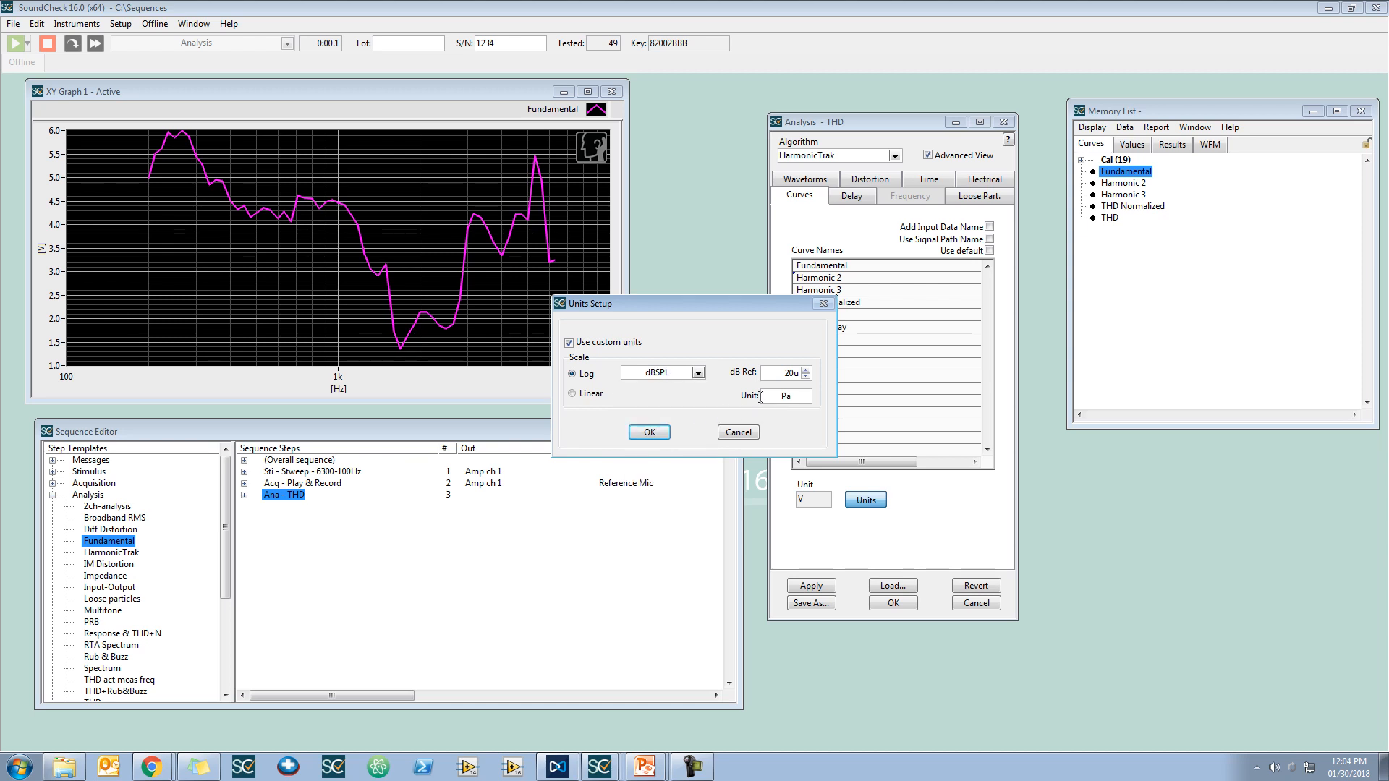
Step: Set the log scale to dB with a dB reference of 3 and the unit K, and apply the analysis
{"action": "left_click", "coordinate": [699, 373]}
{"action": "left_click", "coordinate": [696, 385]}
{"action": "left_click_drag", "start_coordinate": [766, 373], "coordinate": [809, 374]}
{"action": "type", "text": "3"}
{"action": "key", "text": "Tab"}
{"action": "left_click", "coordinate": [655, 432]}
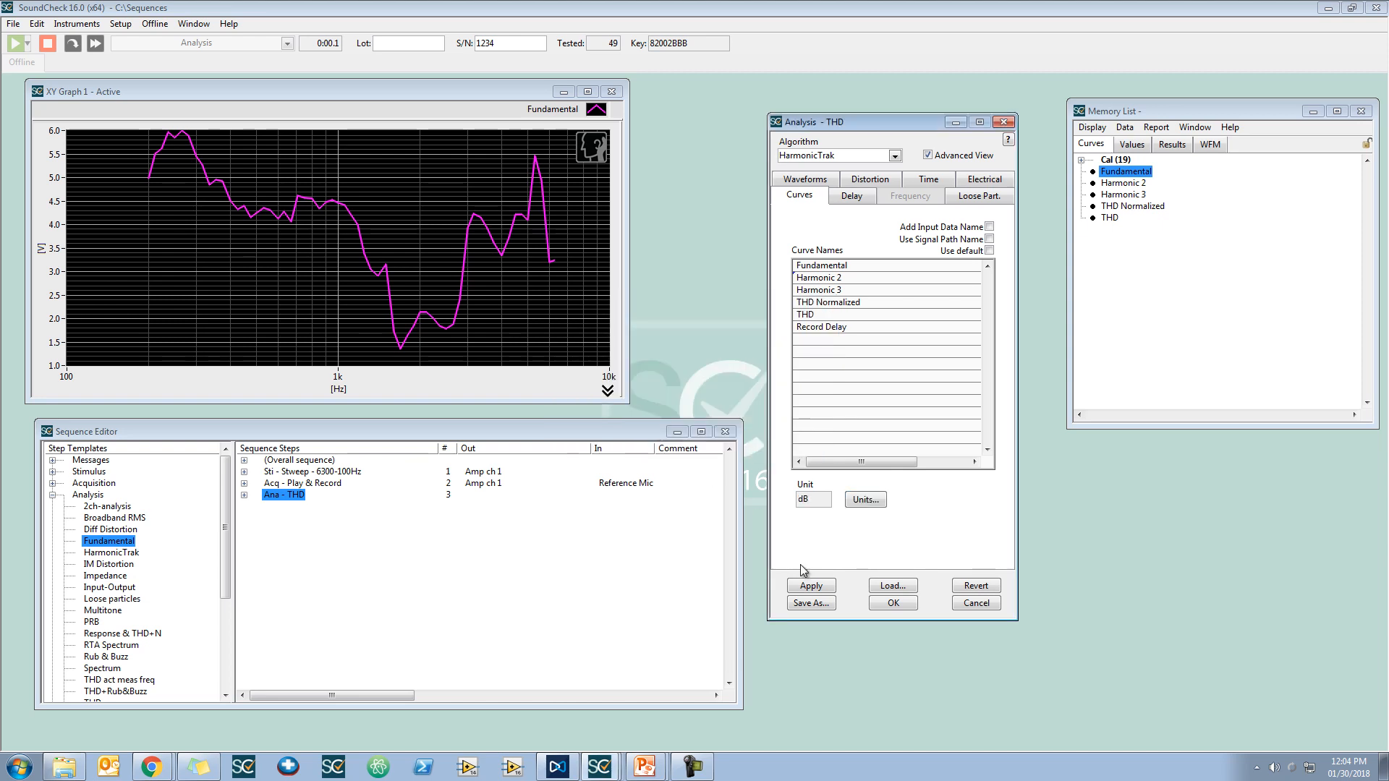
{"action": "left_click", "coordinate": [809, 587]}
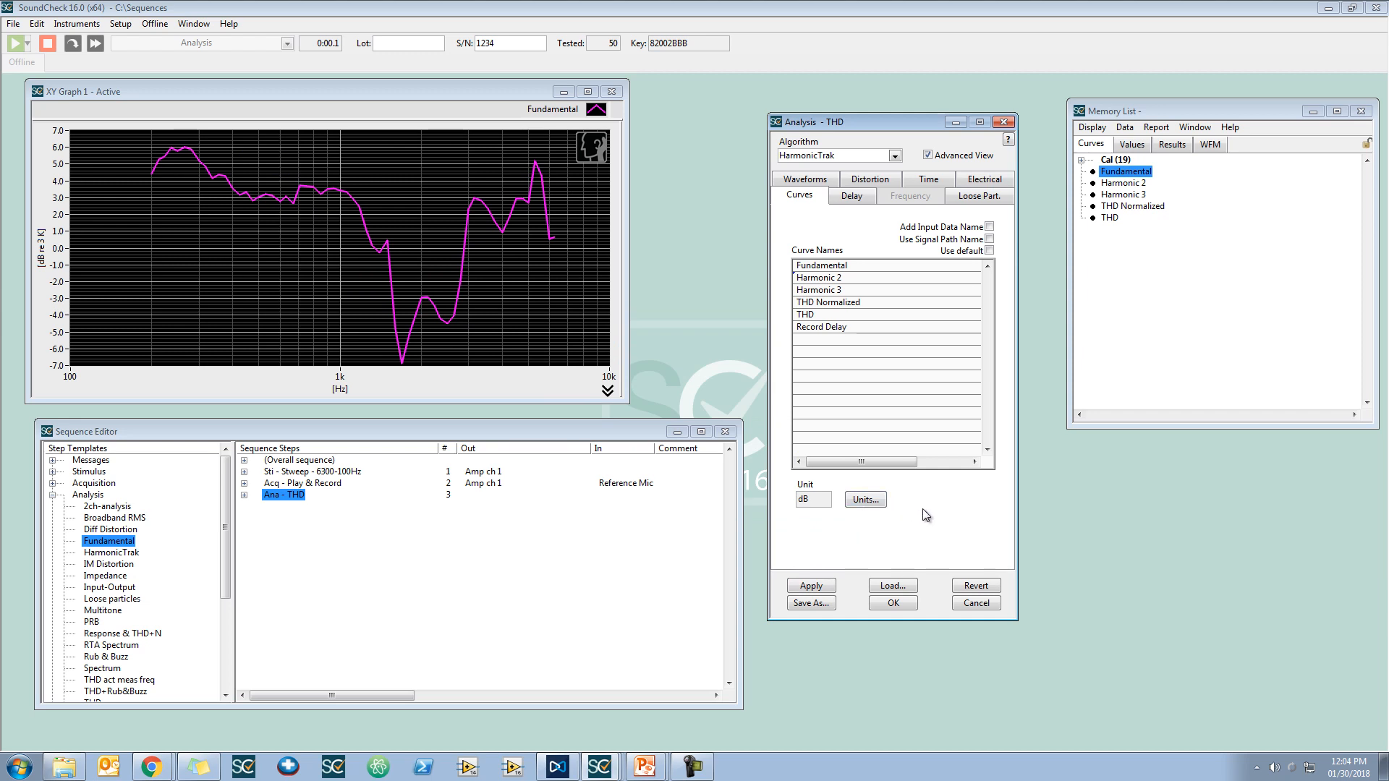
Step: Turn off custom units for the analysis curves and apply the analysis
{"action": "left_click", "coordinate": [876, 506]}
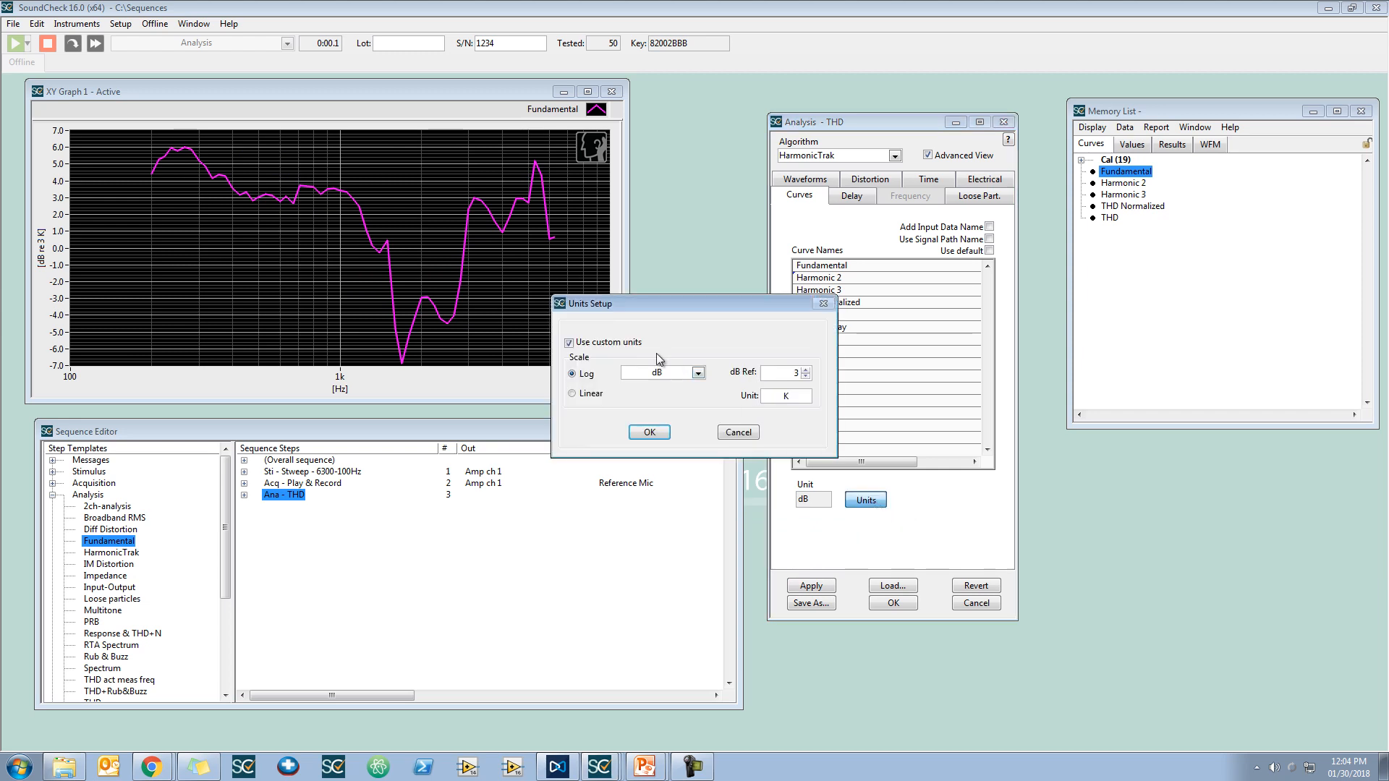
{"action": "left_click", "coordinate": [639, 352]}
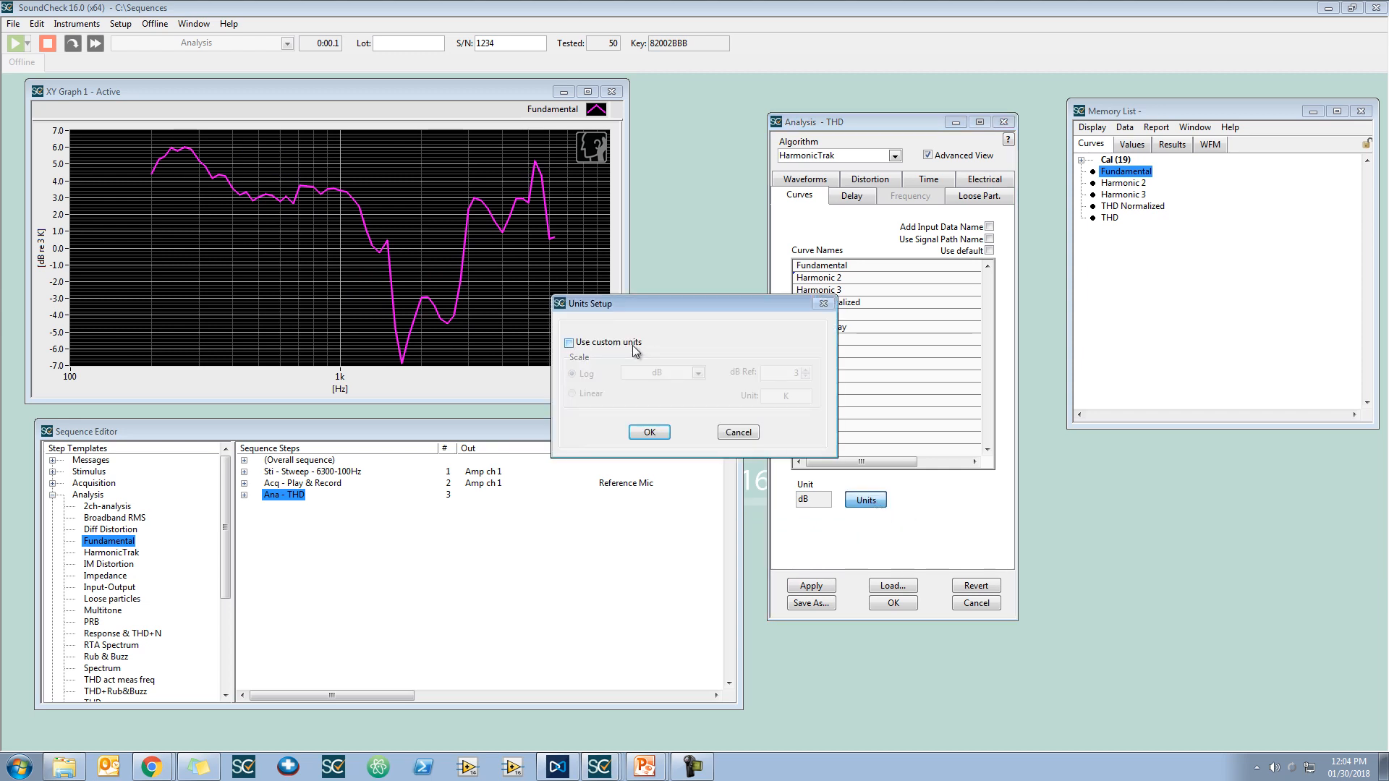
{"action": "left_click", "coordinate": [649, 432]}
{"action": "left_click", "coordinate": [821, 585]}
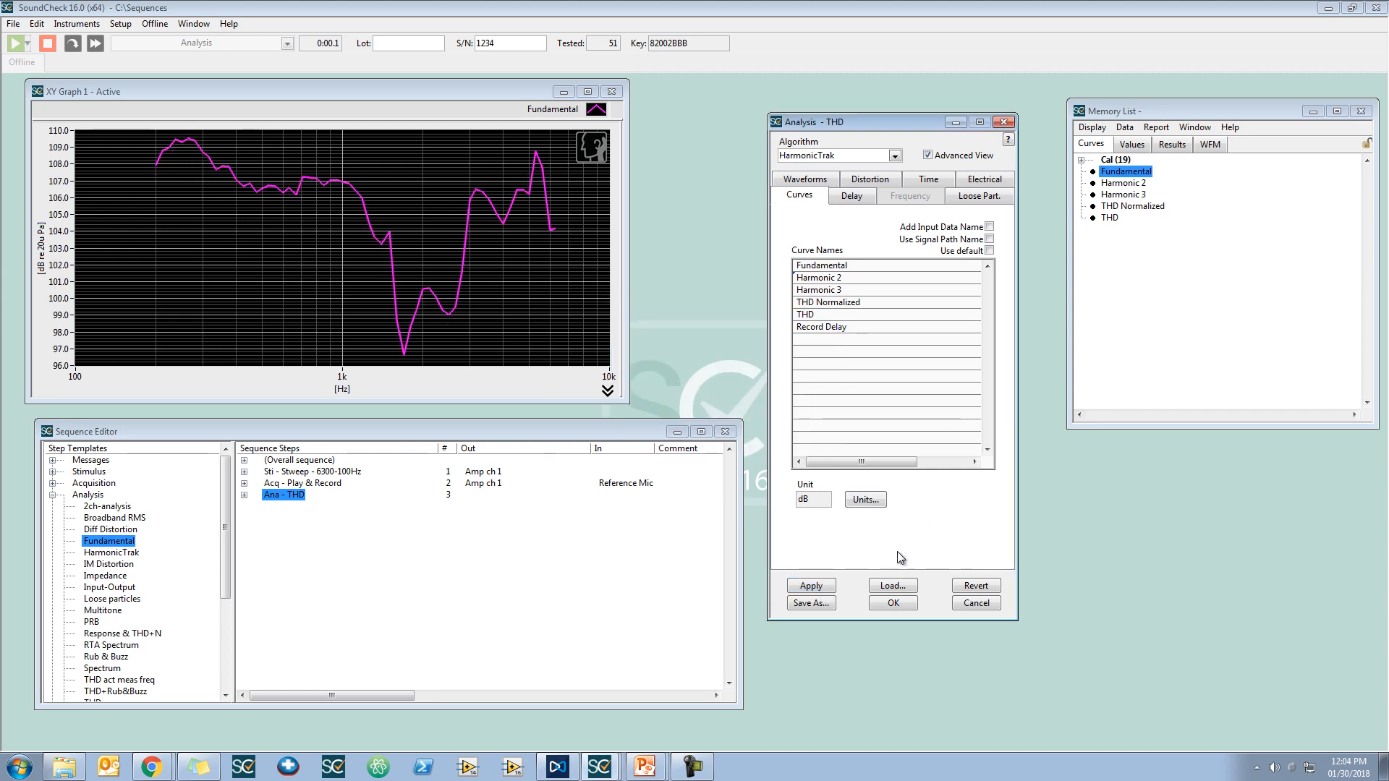